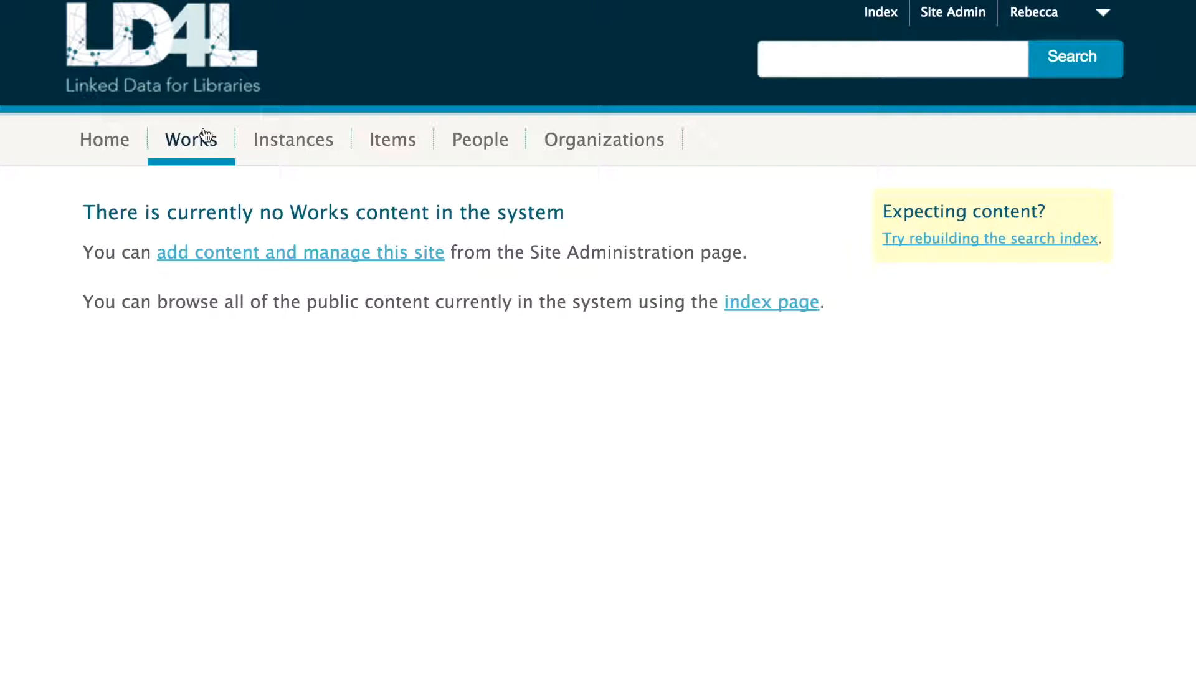
# Step: Check the Instances, Items, People and Organizations pages for existing content
pyautogui.click(299, 140)
pyautogui.click(371, 141)
pyautogui.click(479, 141)
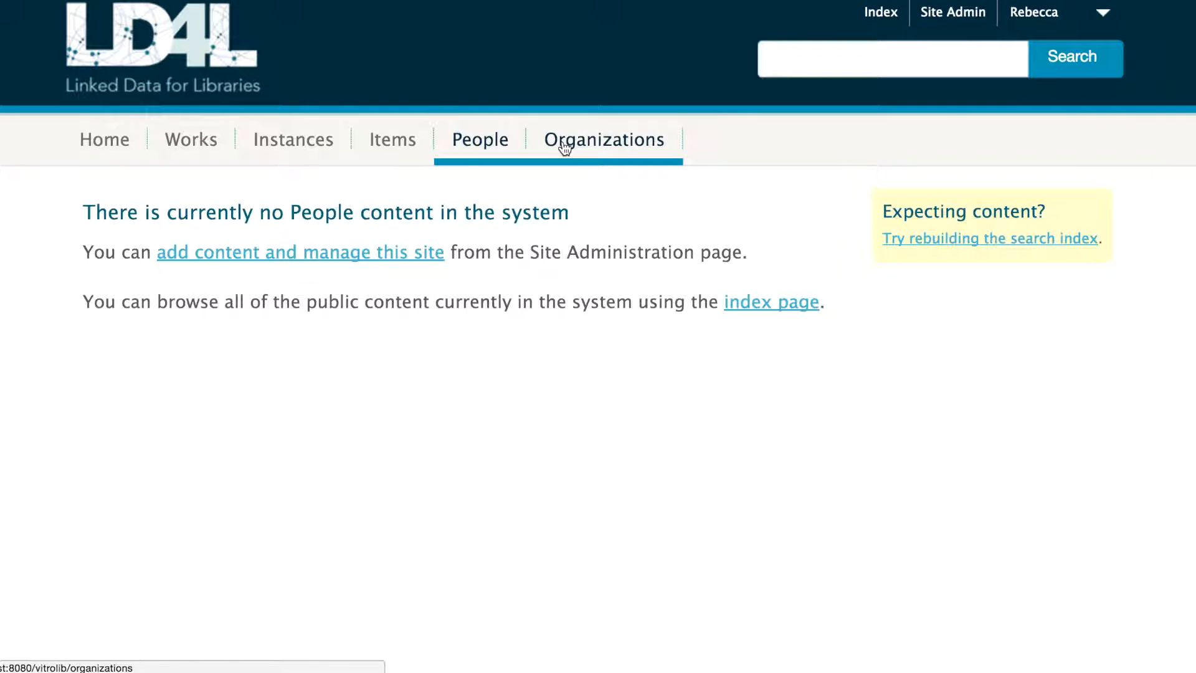
pyautogui.click(563, 145)
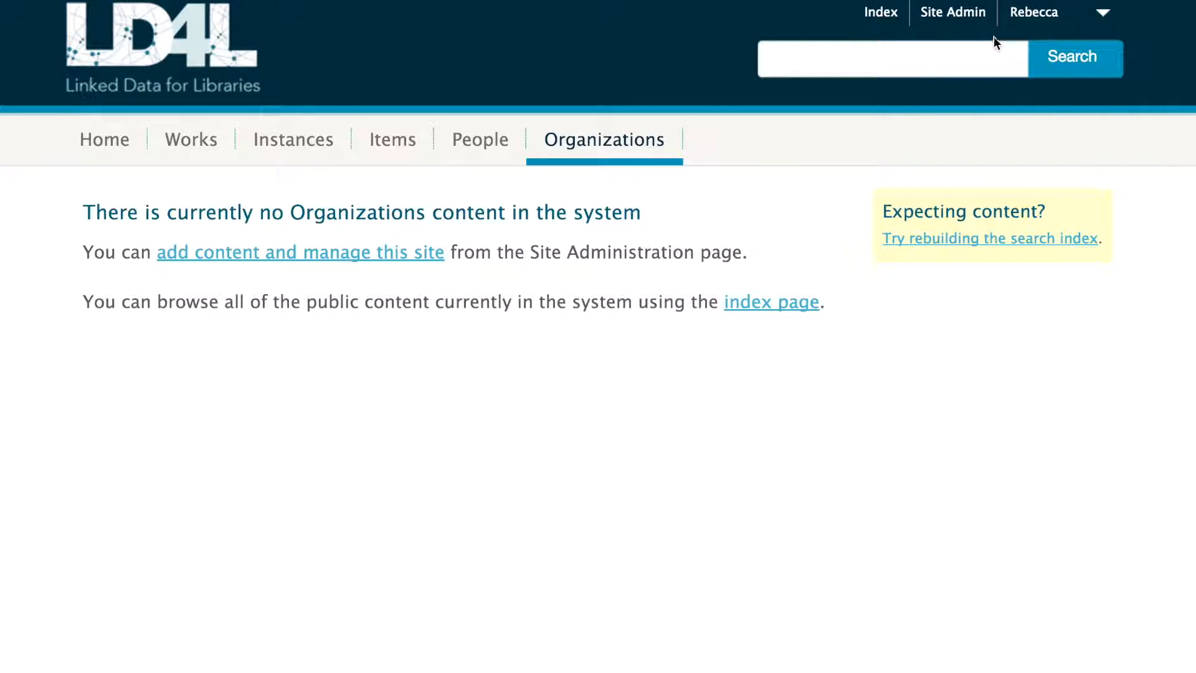
# Step: Open the Add/Remove RDF data tool from the Site Administration page
pyautogui.click(954, 16)
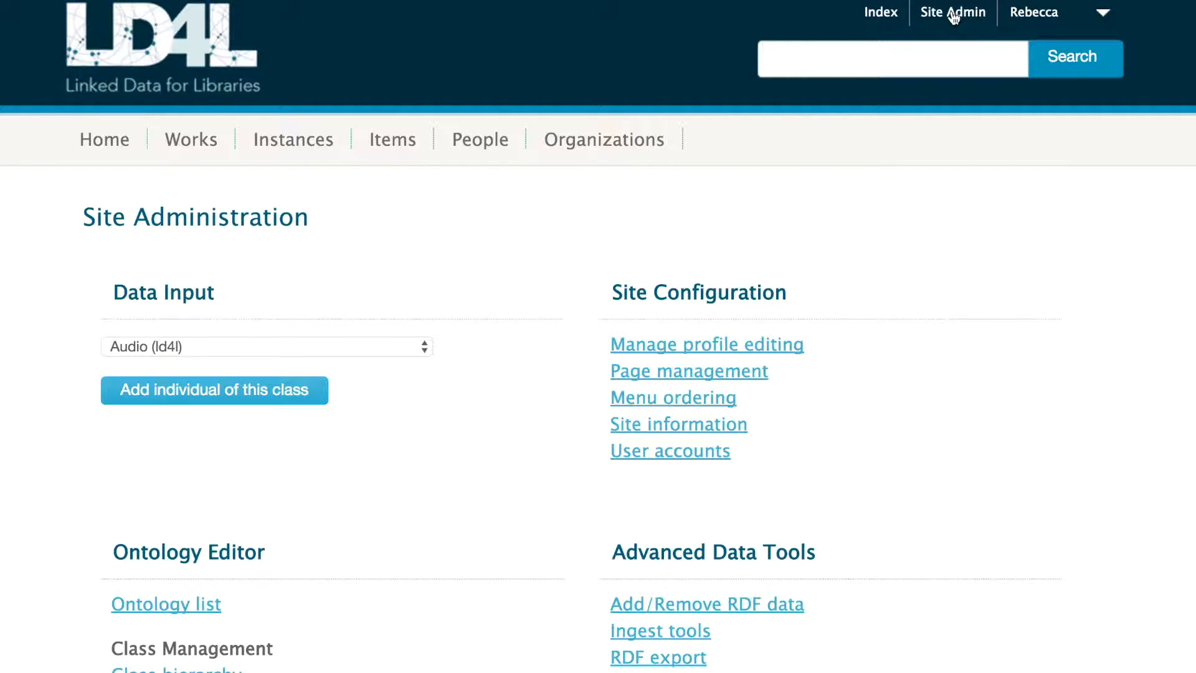
pyautogui.scroll(-4, 926, 330)
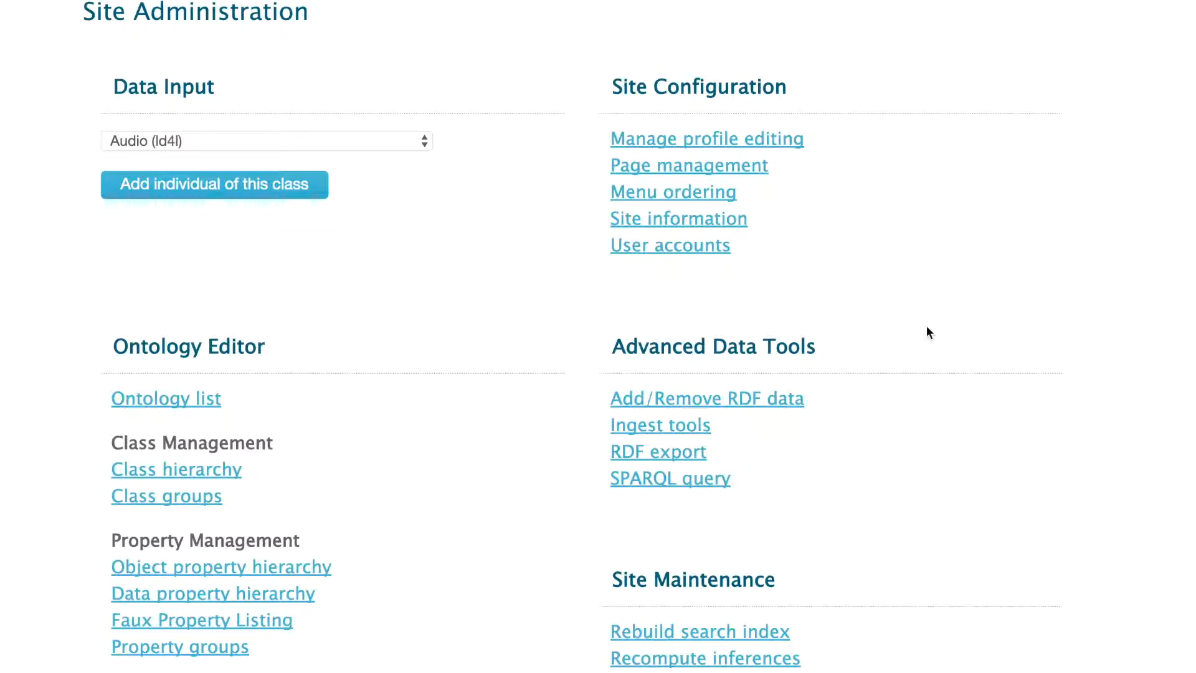
pyautogui.scroll(-3, 928, 331)
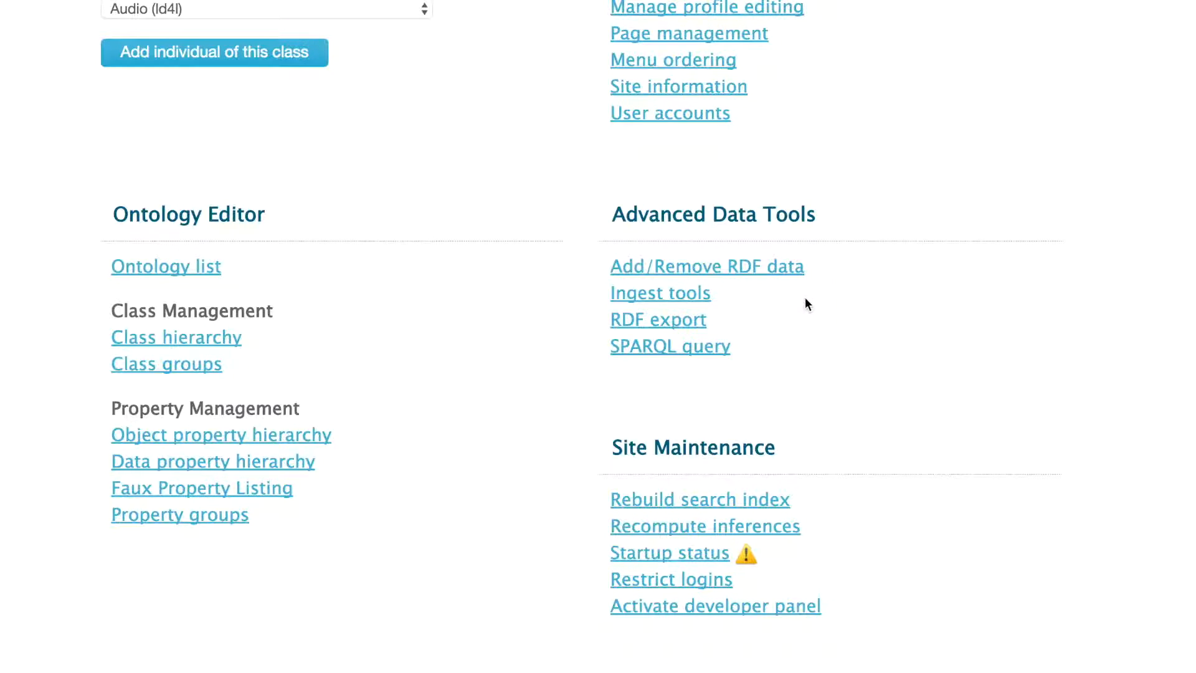
pyautogui.click(784, 272)
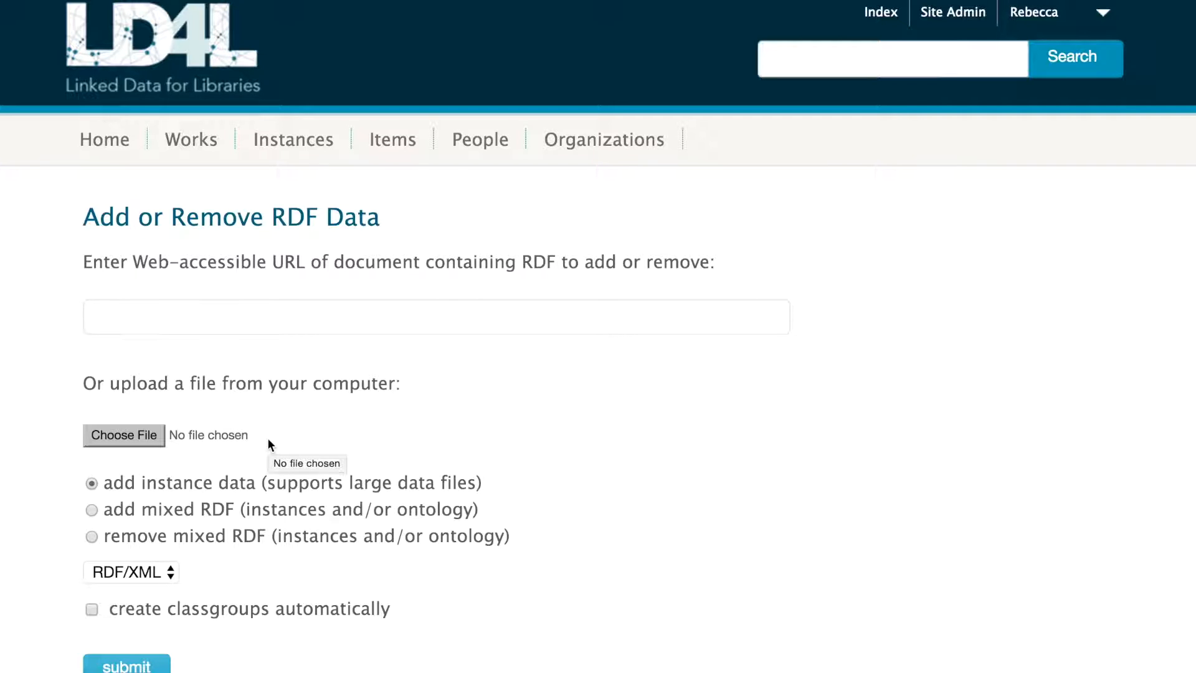
# Step: Switch to the text editor and examine the sample RDF triples for items, identifiers, topics and authorities
pyautogui.press('super+Tab')
pyautogui.press('super+Tab')
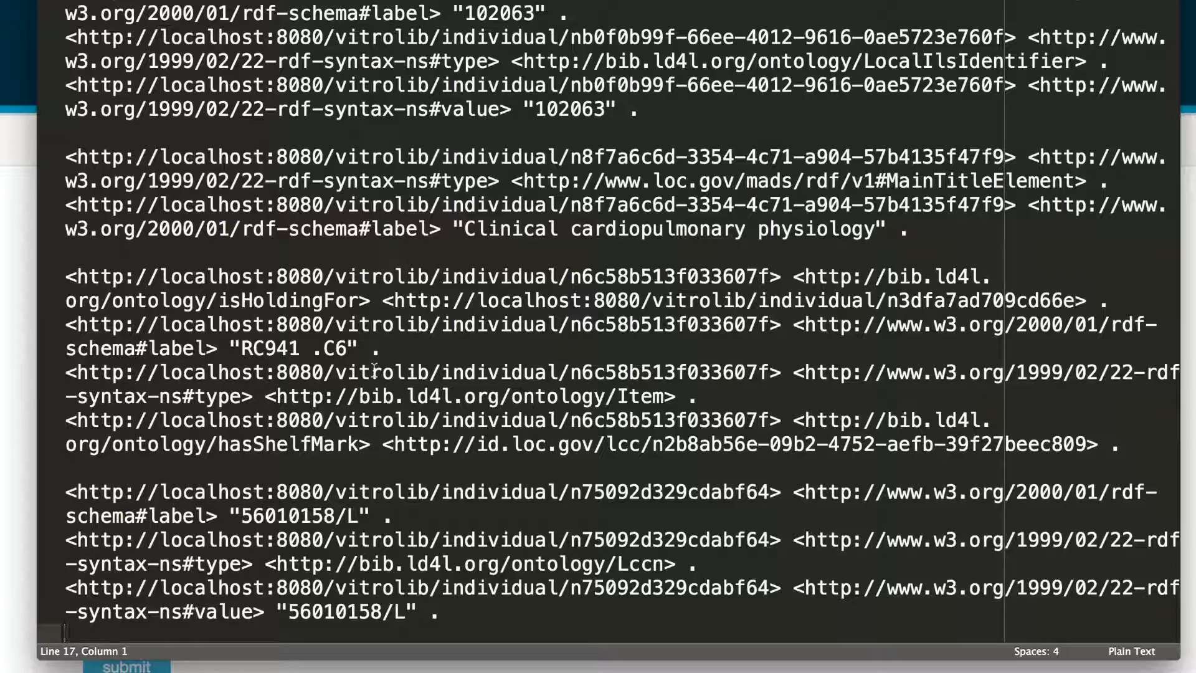
pyautogui.scroll(-5, 373, 370)
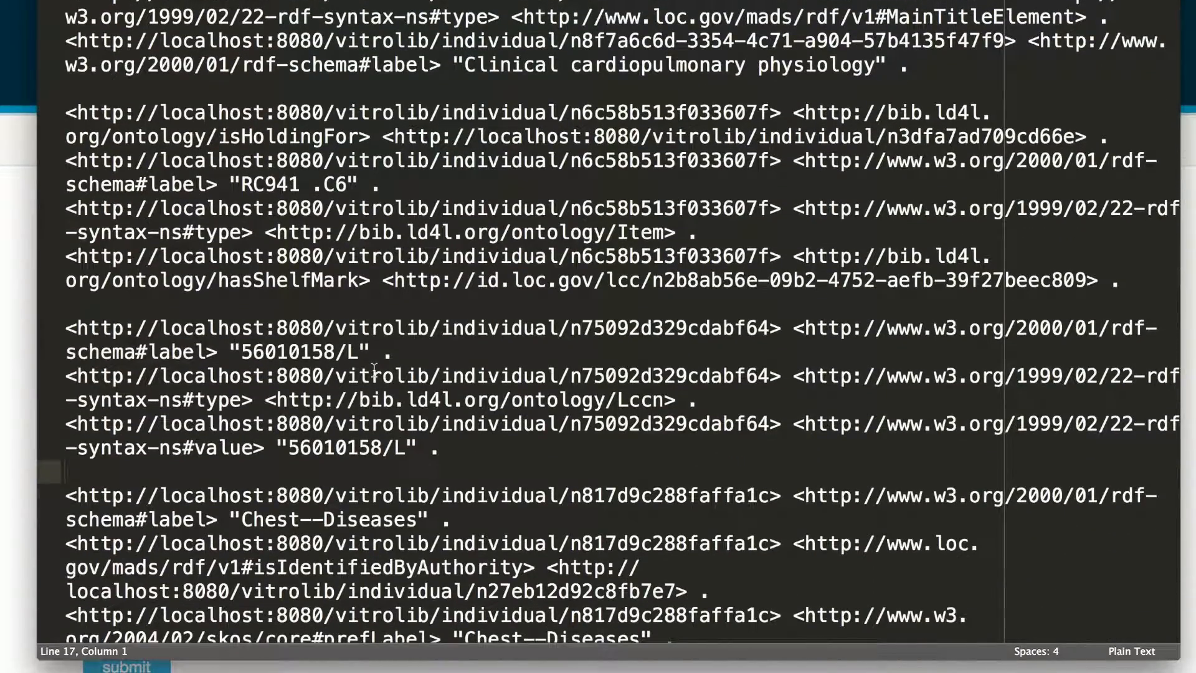
pyautogui.scroll(-5, 373, 370)
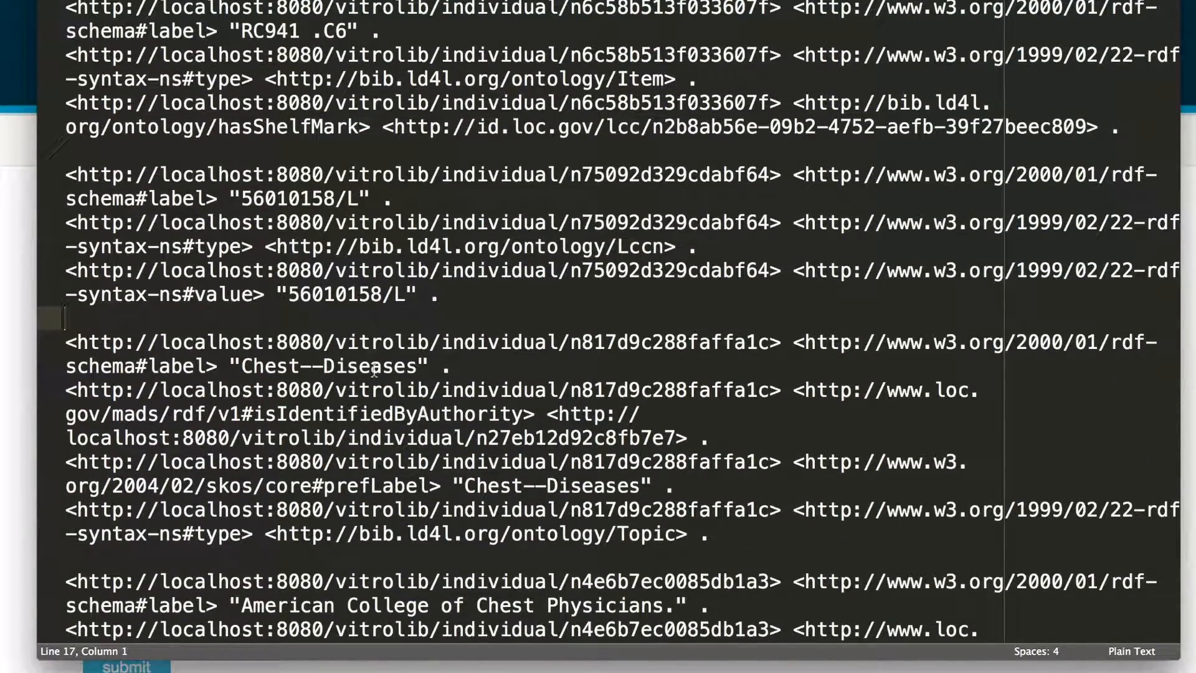
pyautogui.scroll(-5, 374, 370)
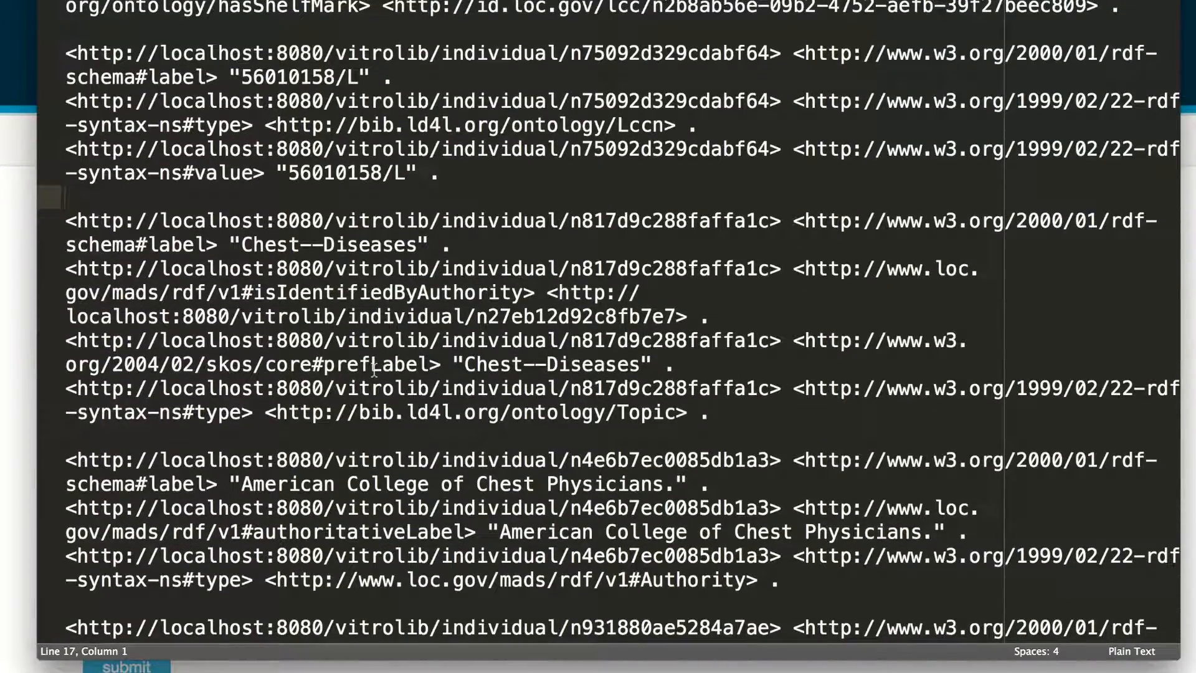
pyautogui.scroll(-4, 374, 370)
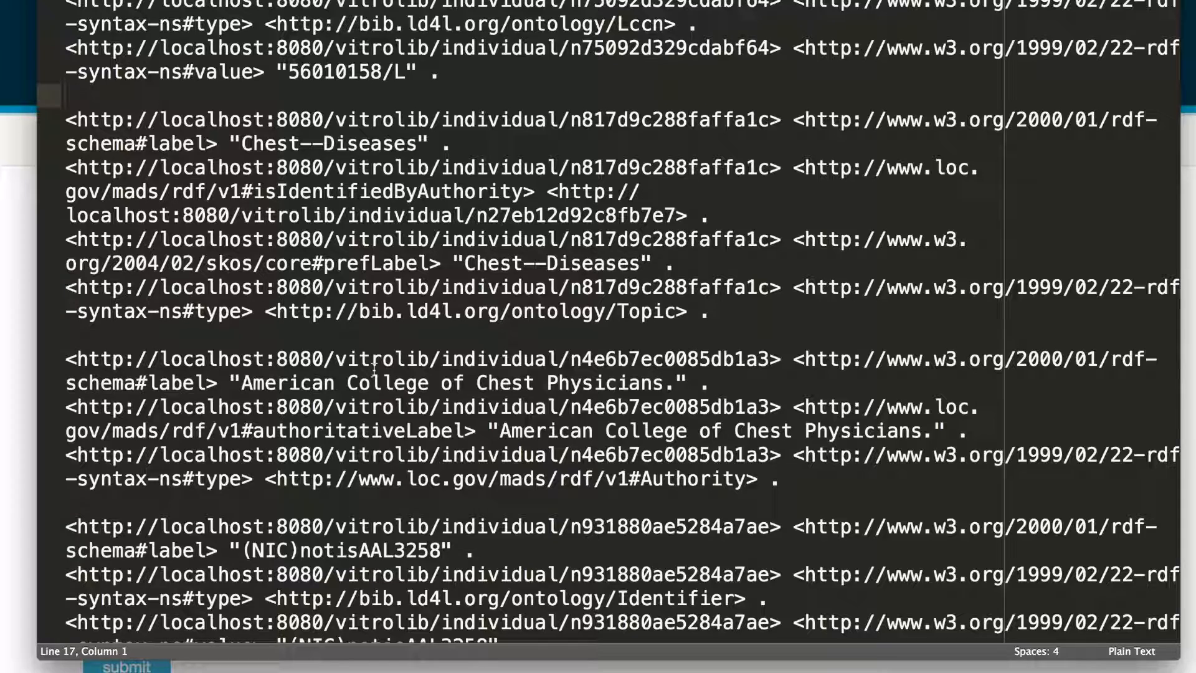
# Step: Return to the browser and choose 29-samples.nt as the RDF file to upload
pyautogui.press('super+Tab')
pyautogui.click(117, 432)
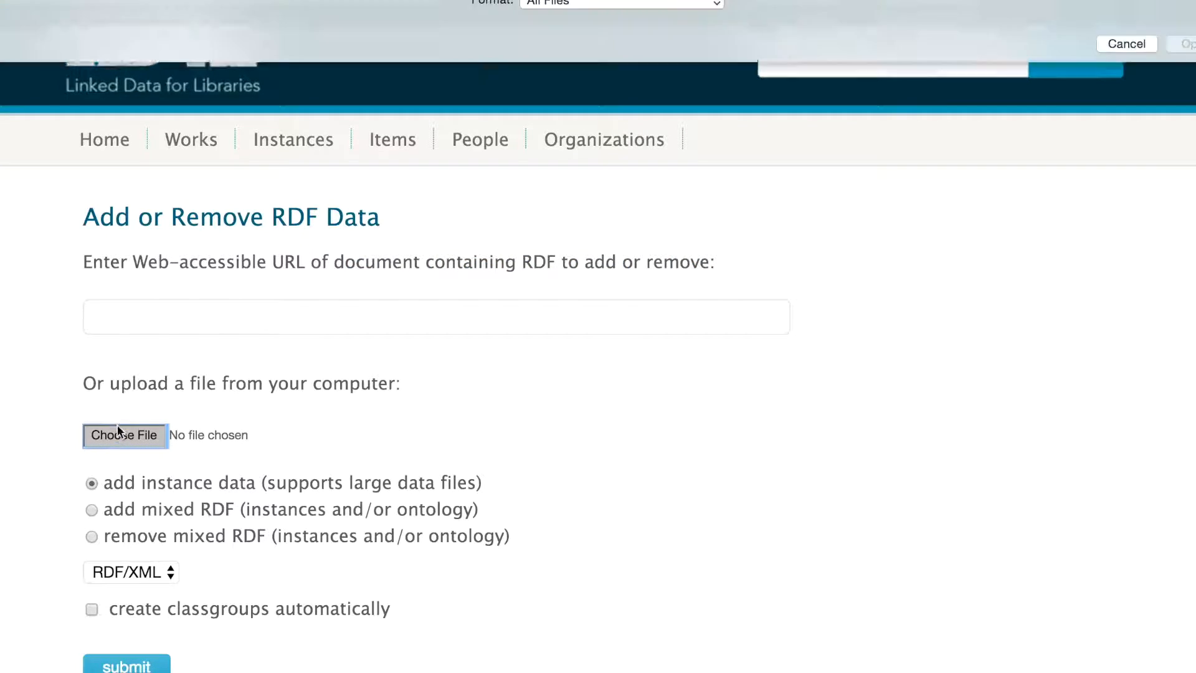
pyautogui.doubleClick(165, 37)
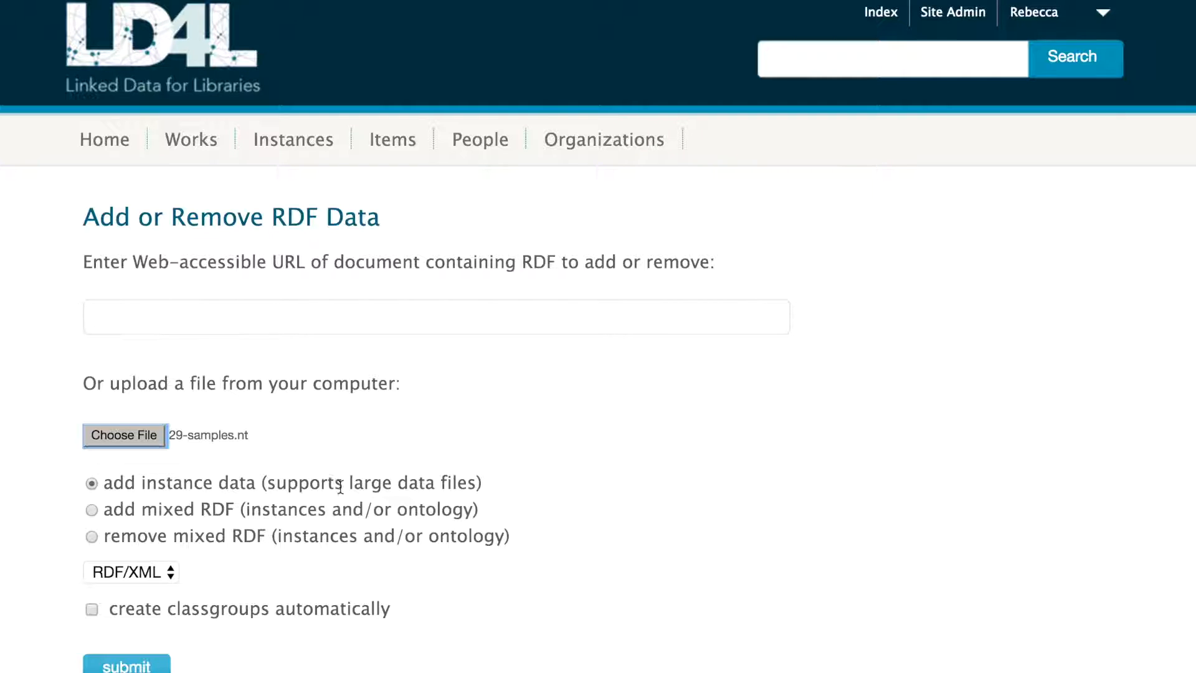
pyautogui.scroll(-2, 336, 502)
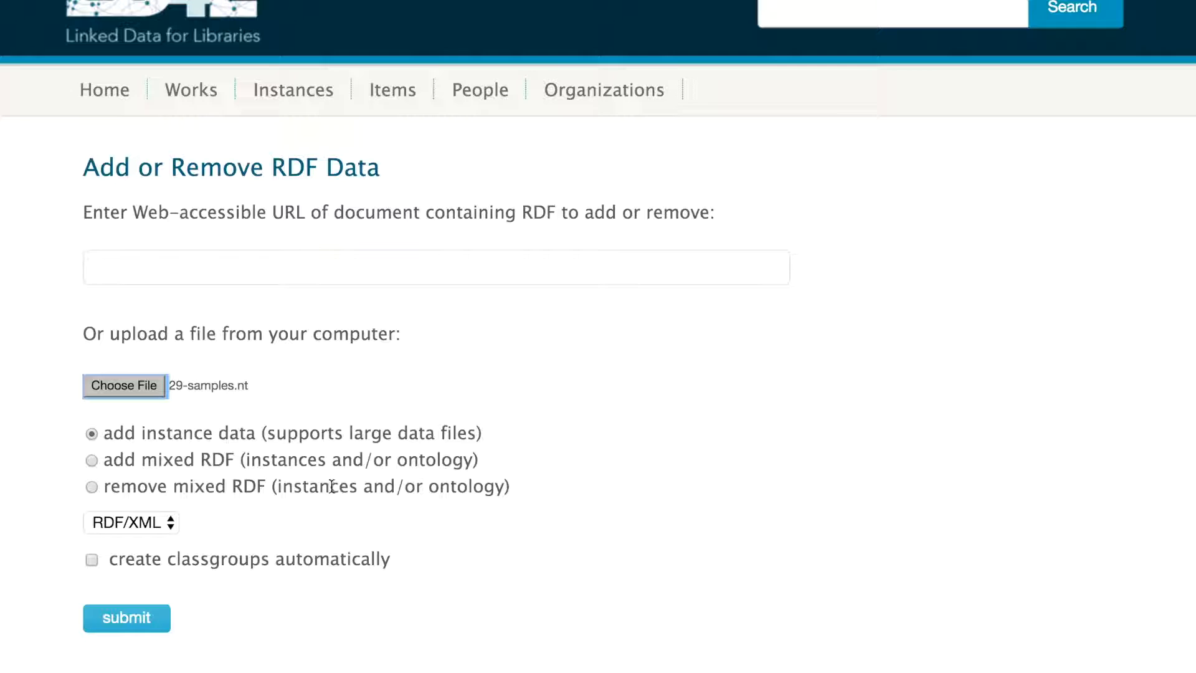
# Step: Set the RDF format to N-Triples and submit the file with the add instance data option
pyautogui.moveTo(364, 459); pyautogui.dragTo(459, 464)
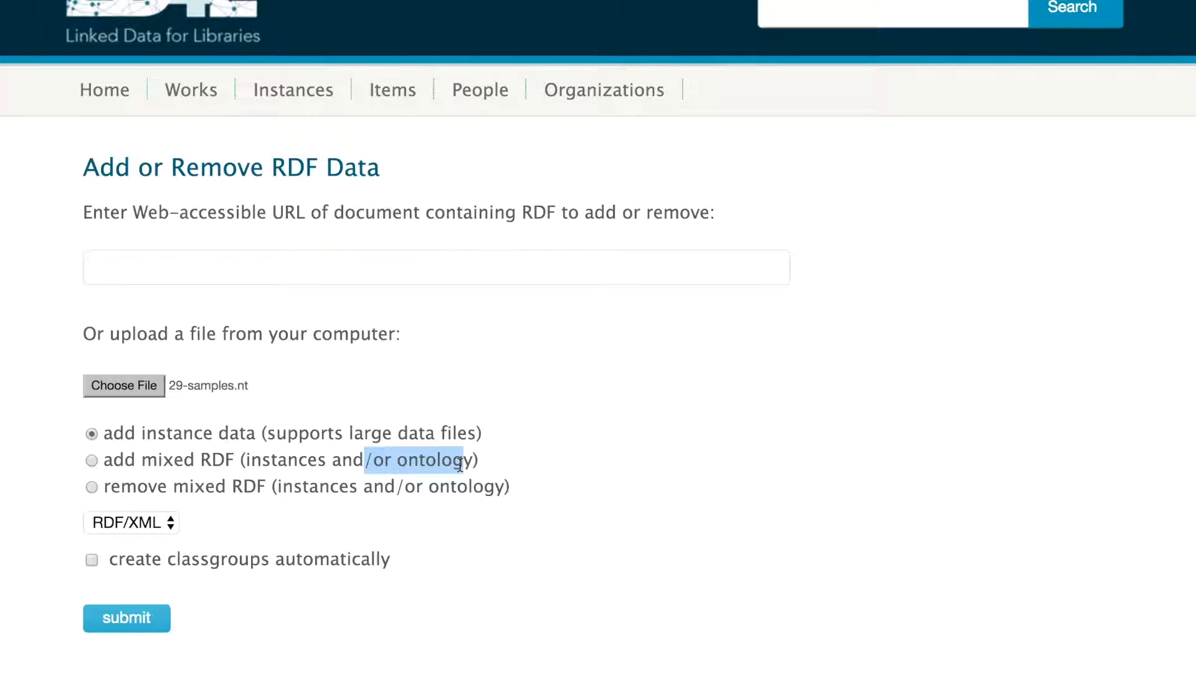
pyautogui.moveTo(111, 487); pyautogui.dragTo(193, 487)
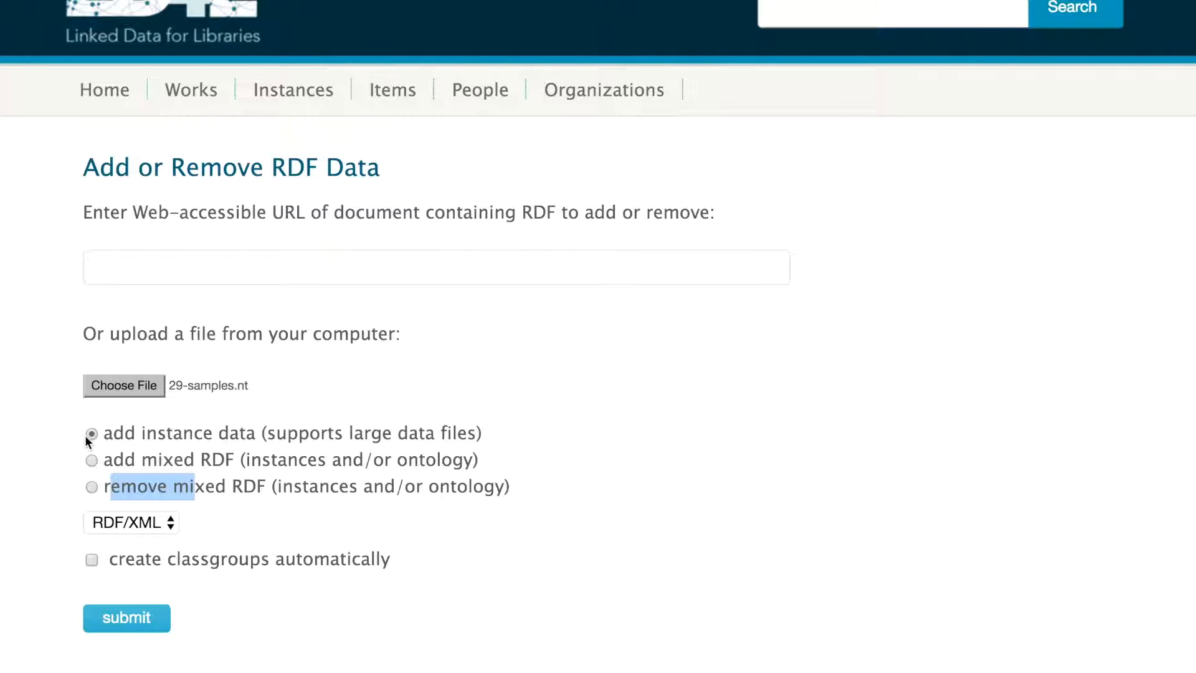
pyautogui.click(136, 522)
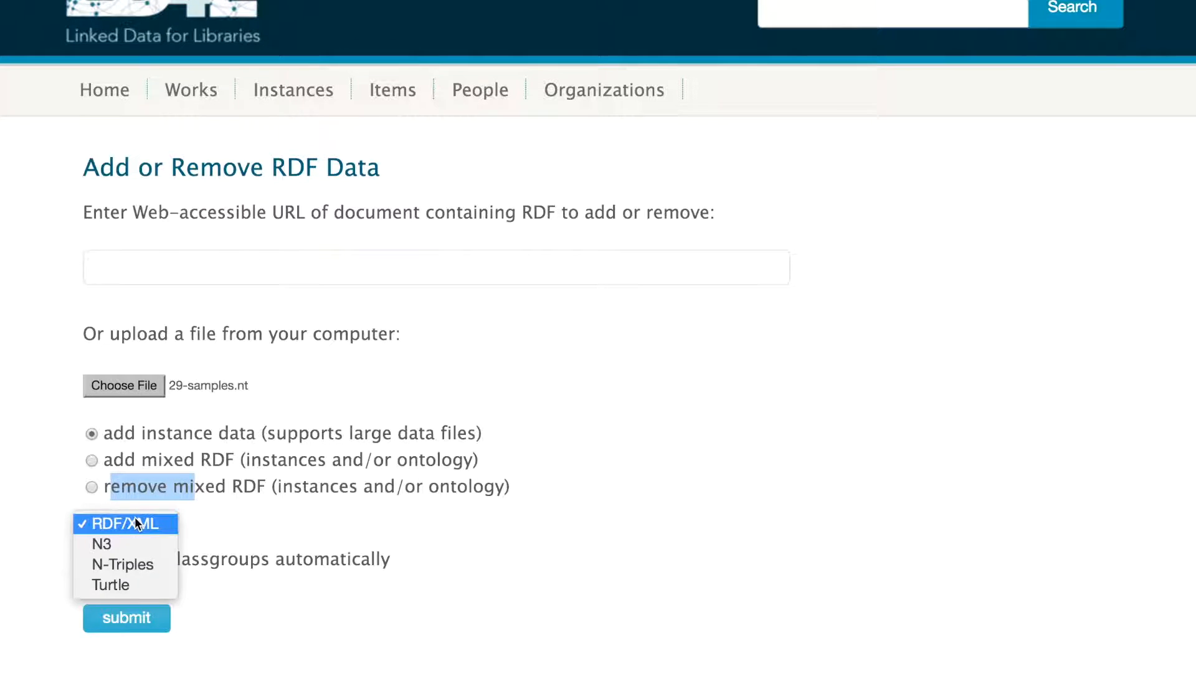
pyautogui.click(128, 563)
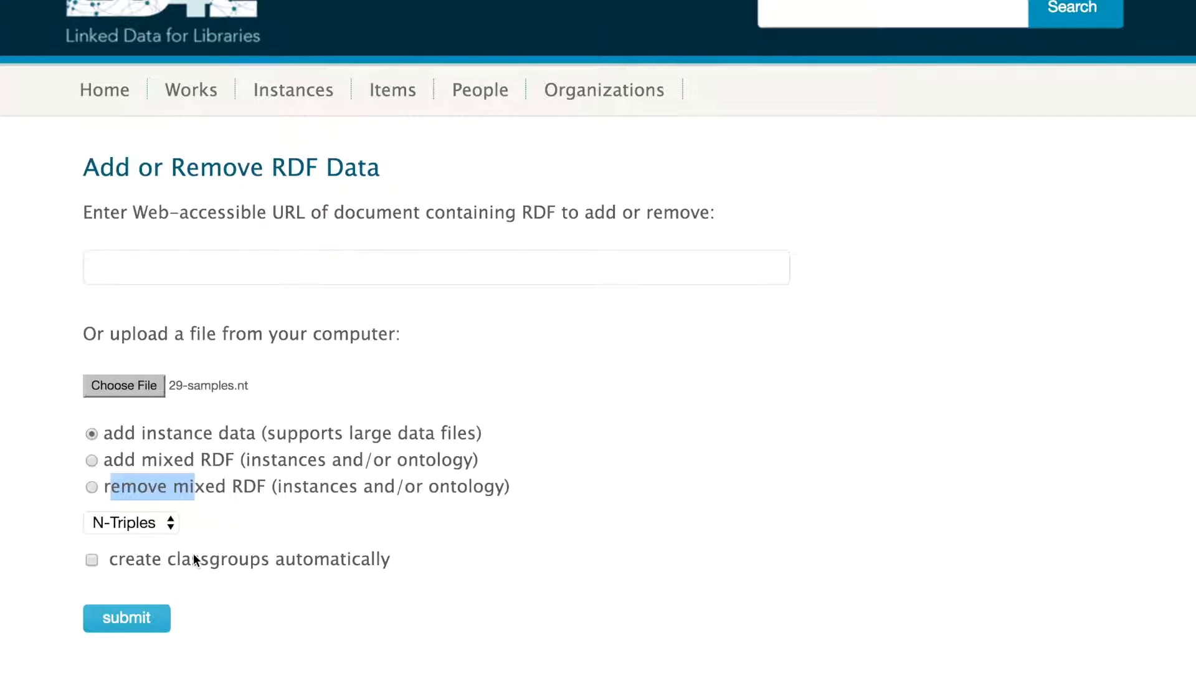
pyautogui.scroll(-2, 193, 553)
pyautogui.scroll(-1, 193, 559)
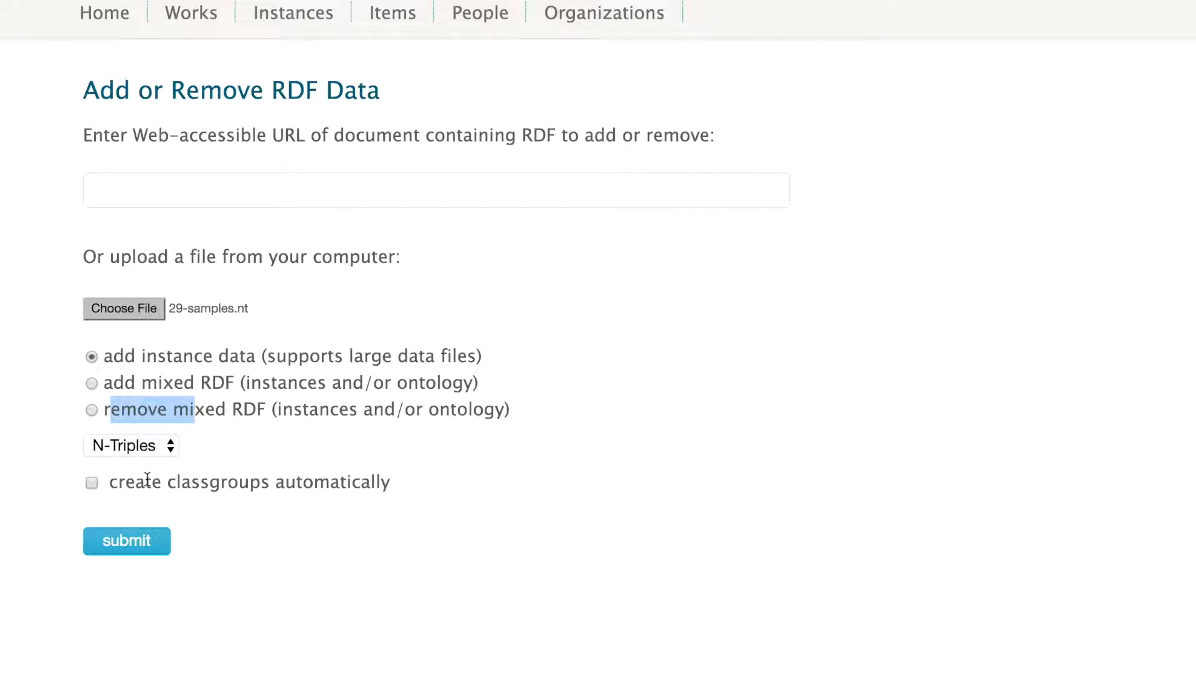
pyautogui.click(153, 537)
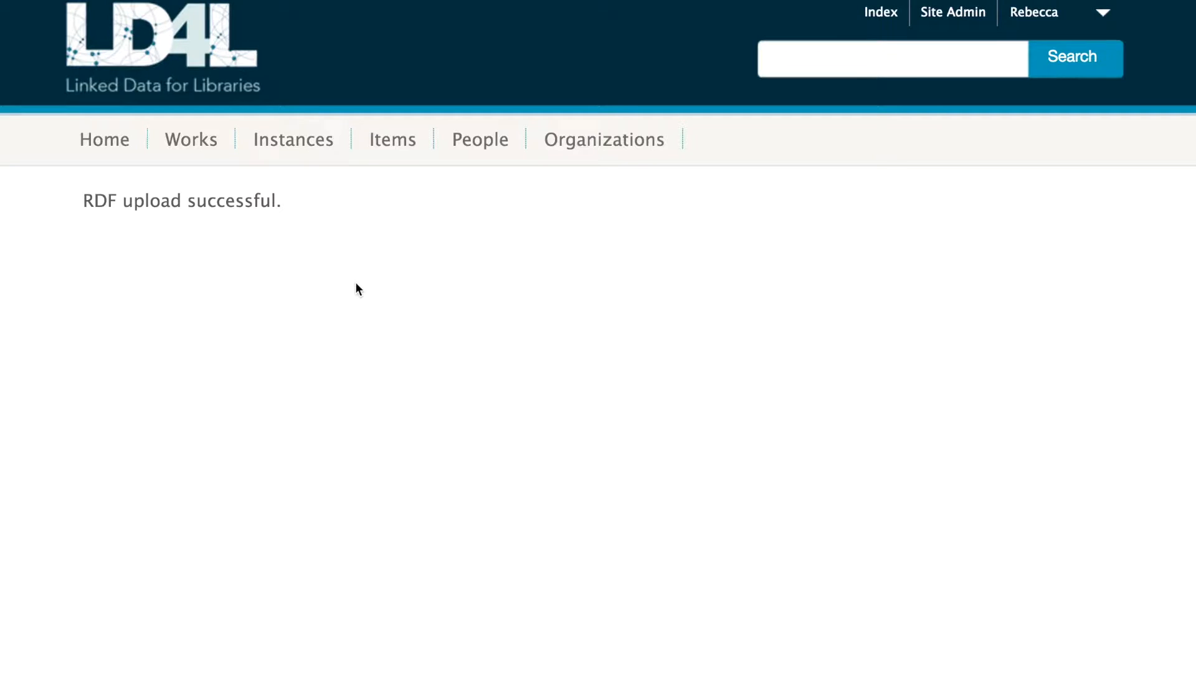
# Step: Open the site index and check the search indexer's status and processing history
pyautogui.scroll(-1, 356, 284)
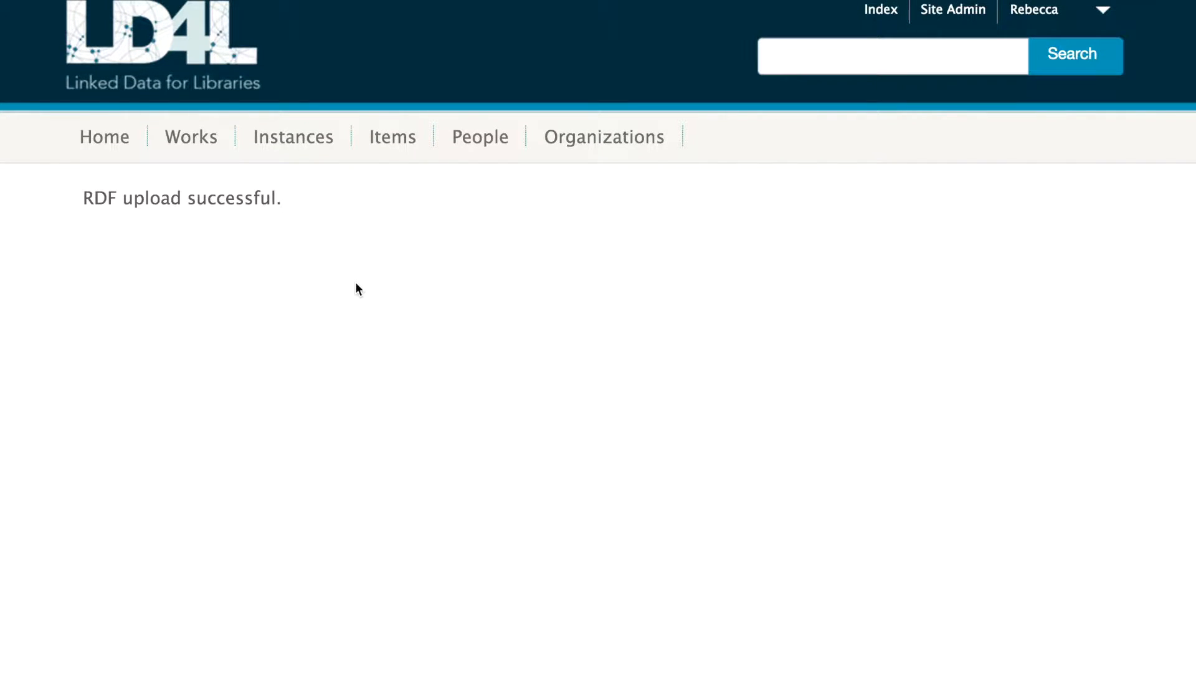
pyautogui.scroll(1, 357, 285)
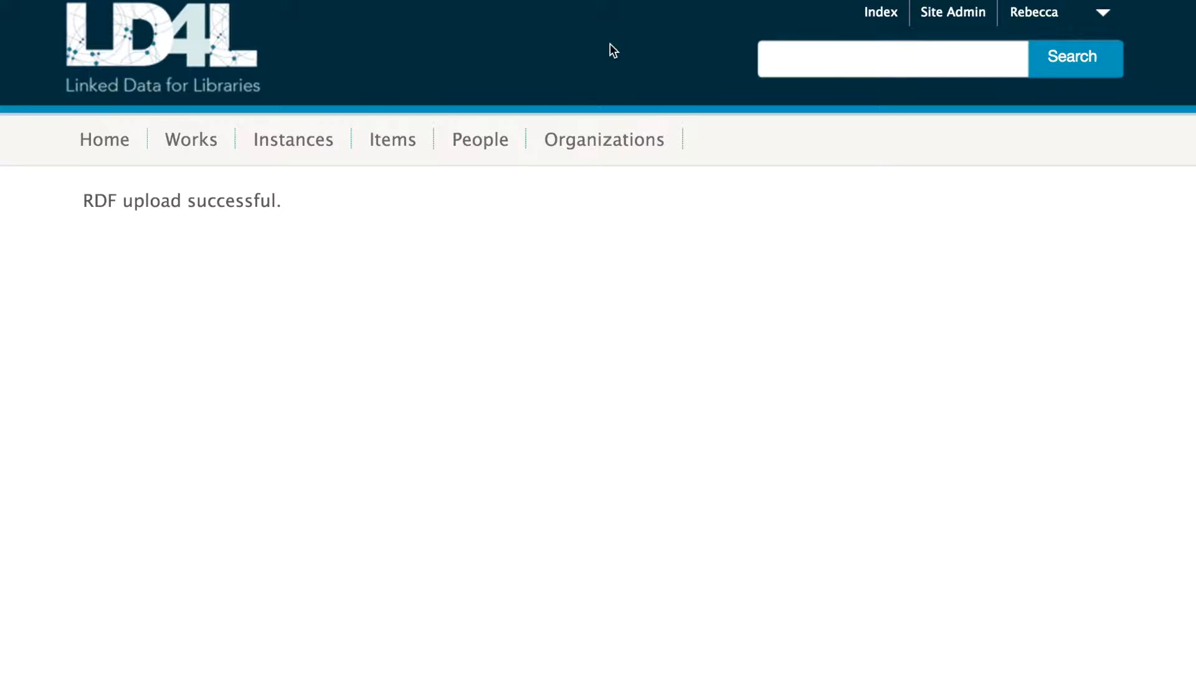
pyautogui.click(880, 13)
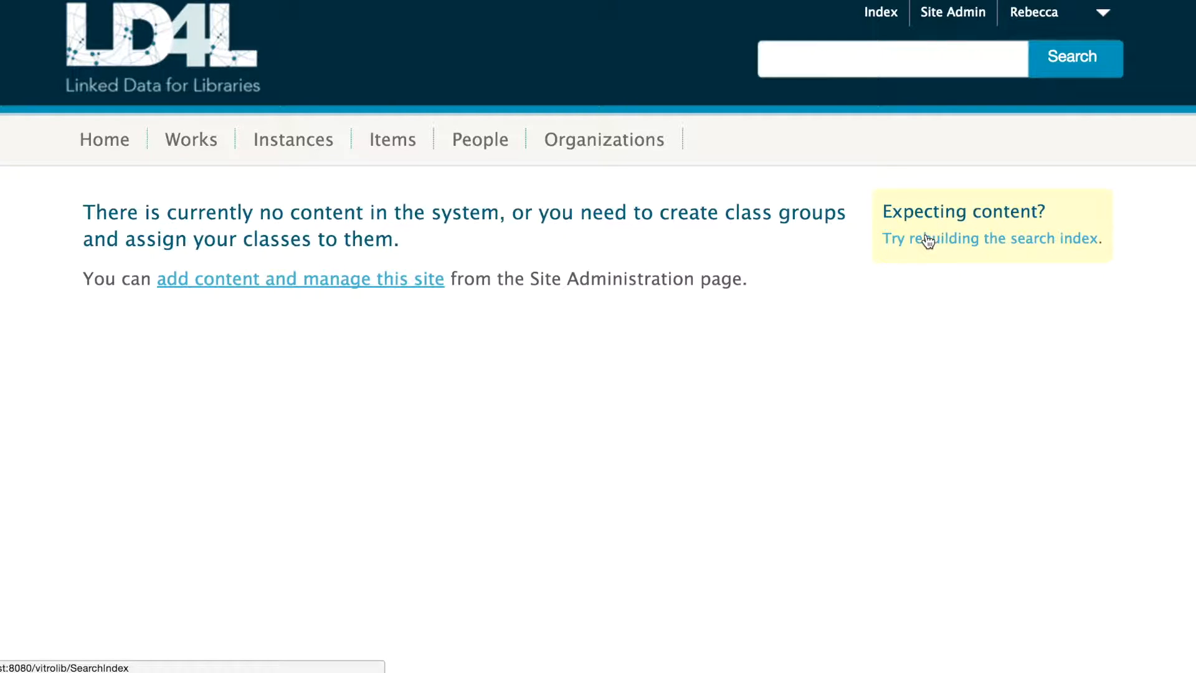
pyautogui.click(928, 241)
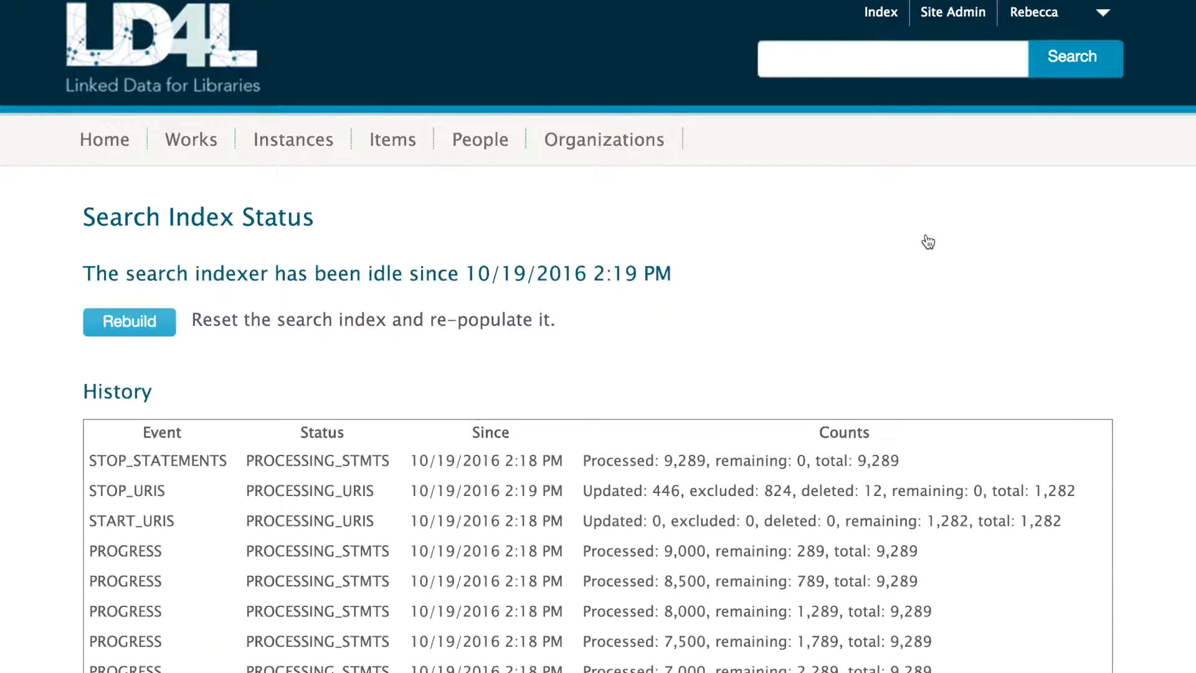
pyautogui.scroll(-3, 913, 266)
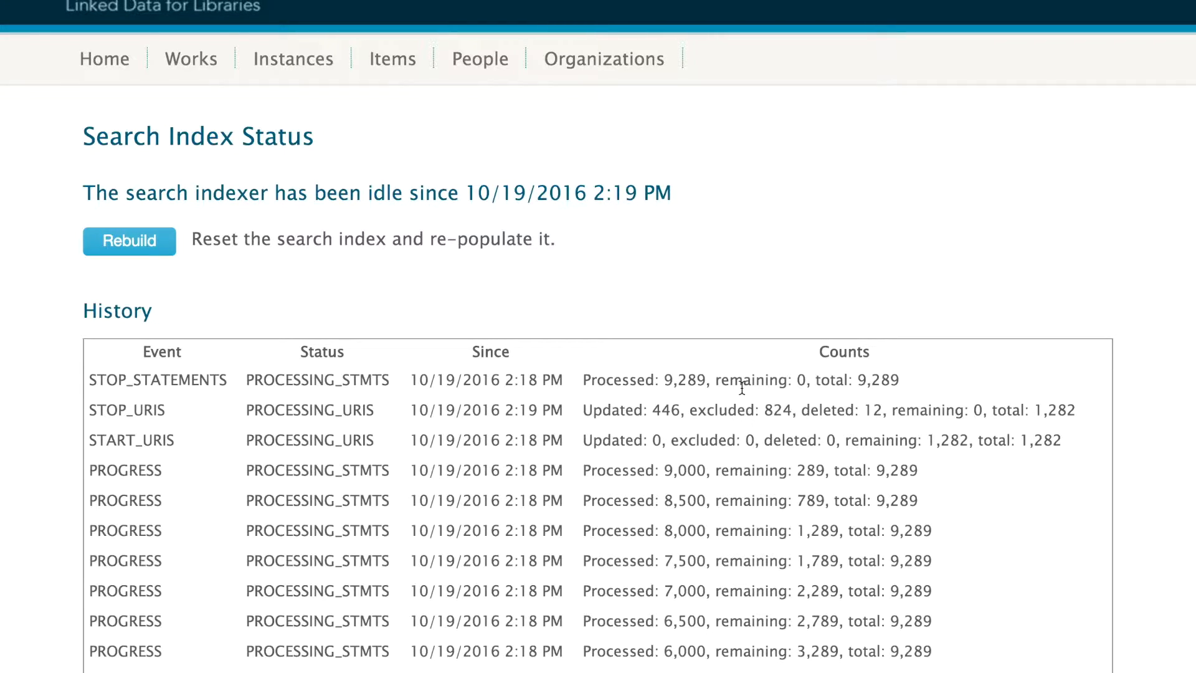
pyautogui.scroll(2, 659, 67)
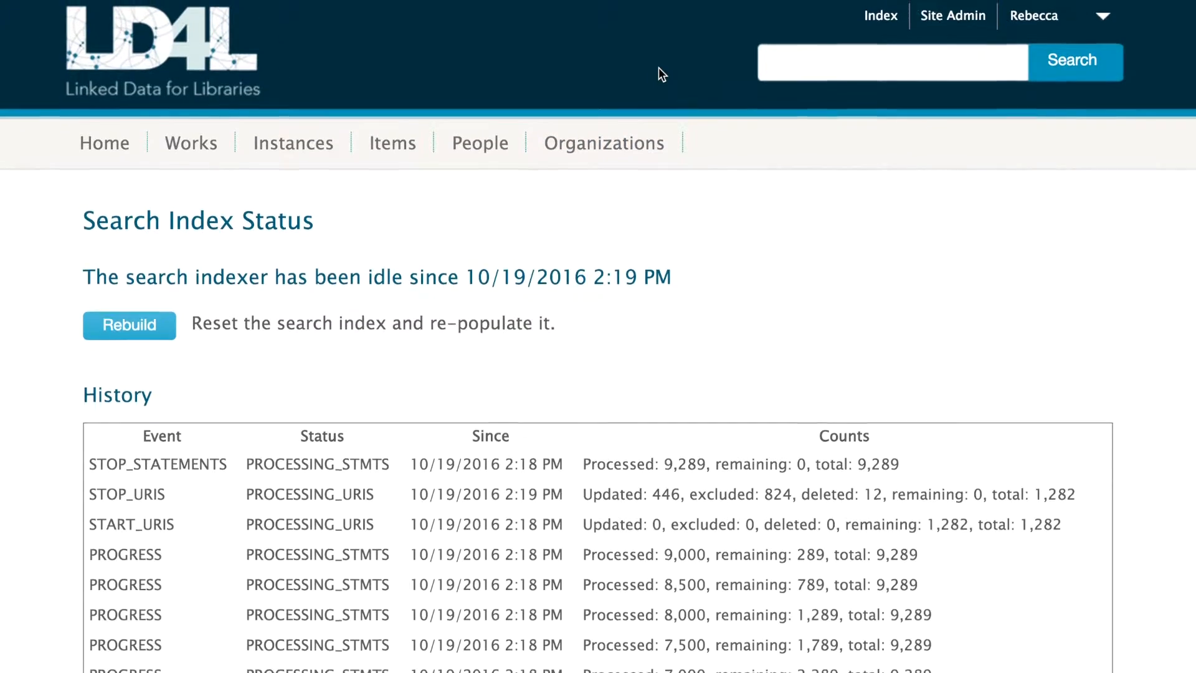
# Step: Browse the populated site from the index to the audio work Englische Suiten and open its creator's page
pyautogui.hotkey('ctrl', 'Tab')
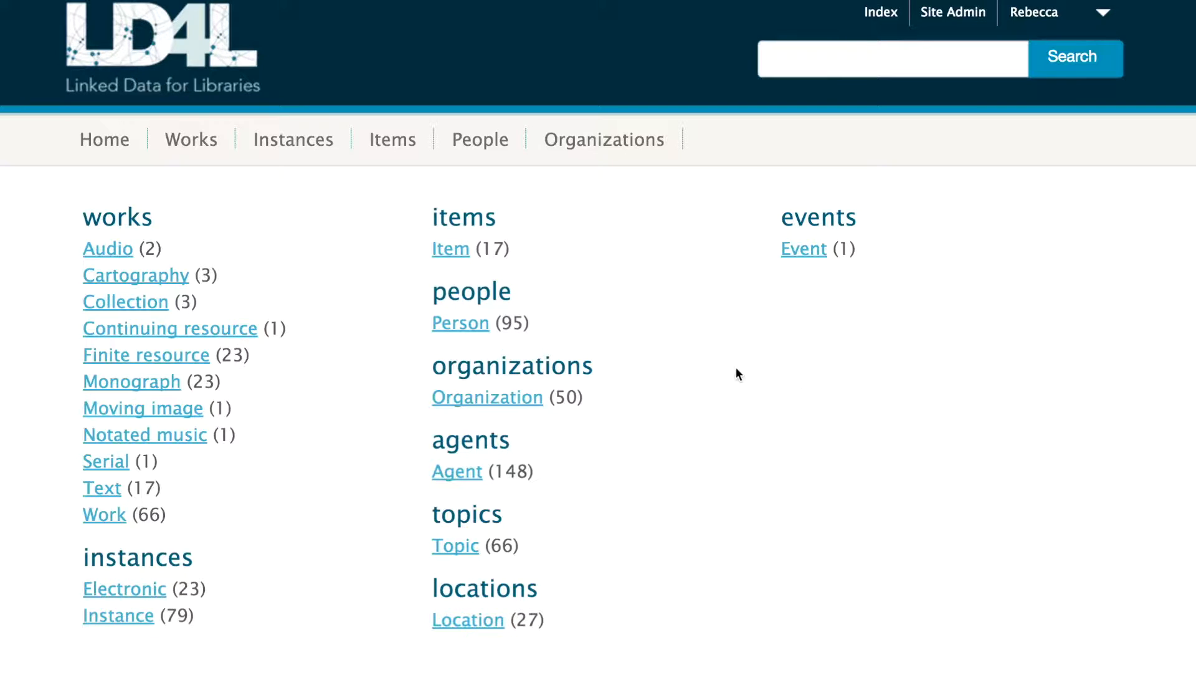
pyautogui.click(197, 142)
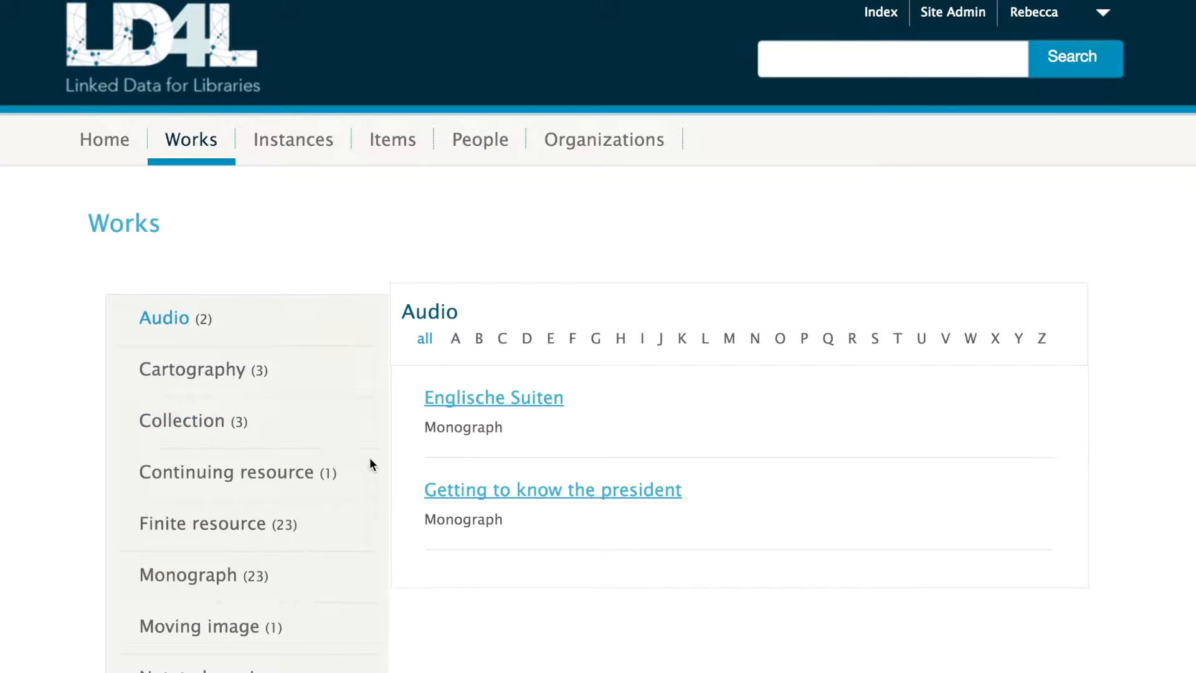
pyautogui.click(549, 401)
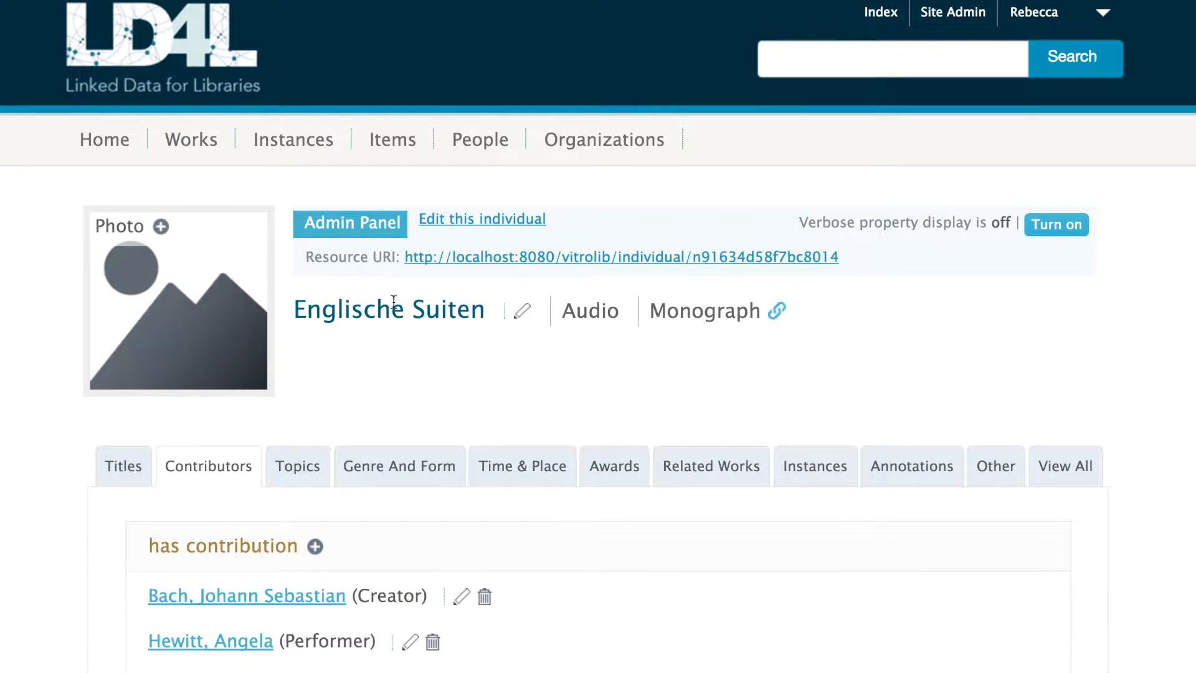
pyautogui.scroll(-3, 398, 427)
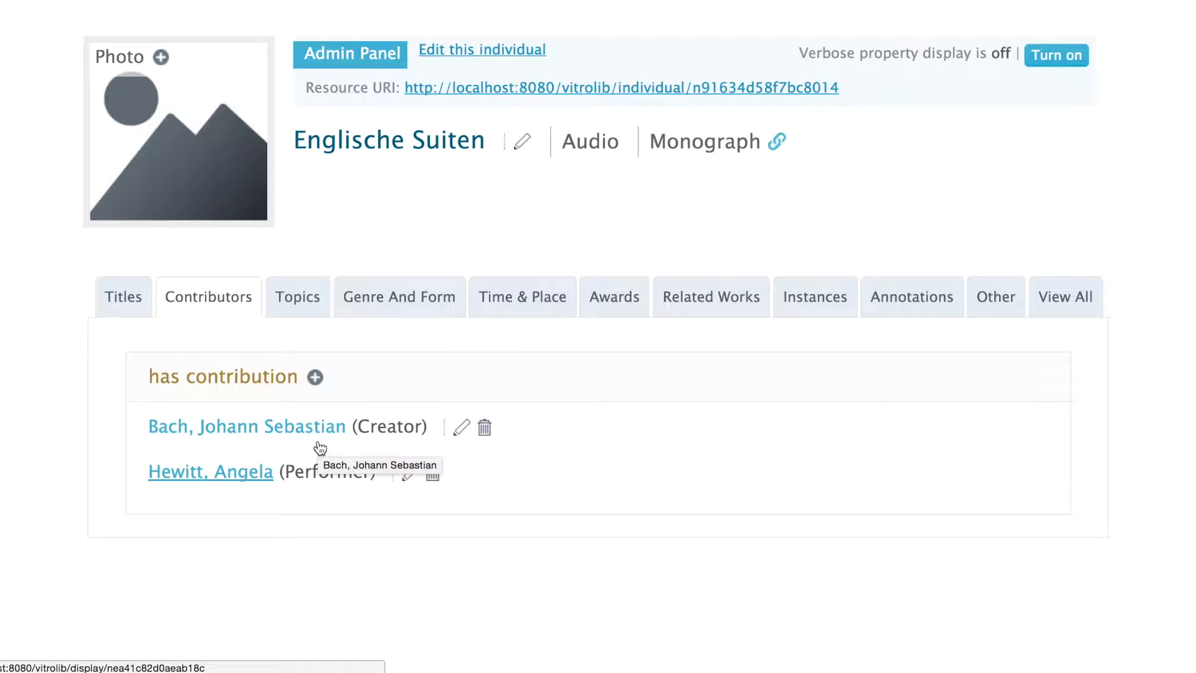
pyautogui.click(320, 447)
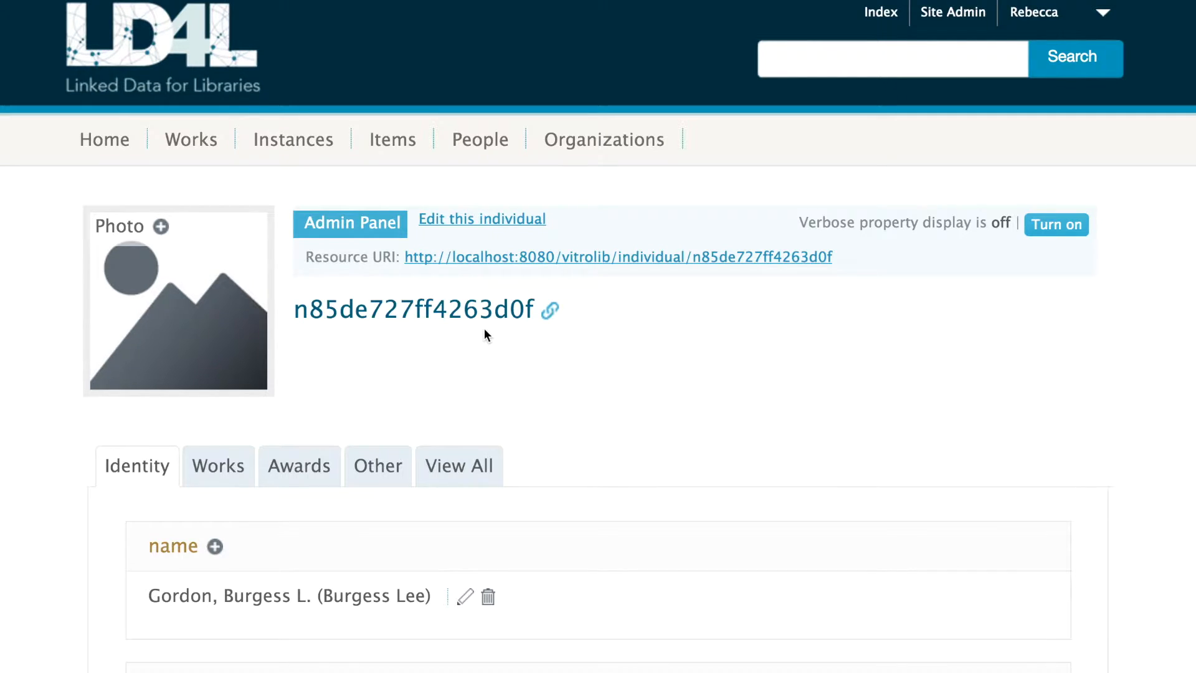
# Step: Reopen the Add/Remove RDF data tool from Site Administration and choose 29-samples.nt from the Desktop
pyautogui.click(948, 14)
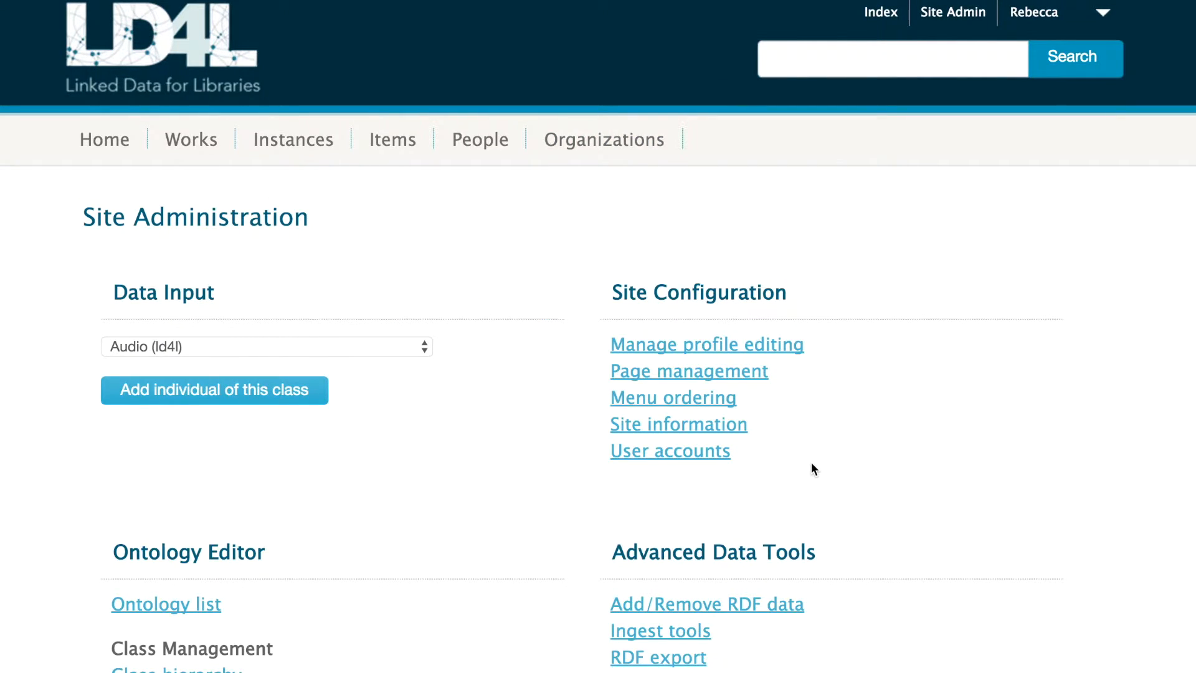
pyautogui.scroll(-3, 810, 461)
pyautogui.click(768, 534)
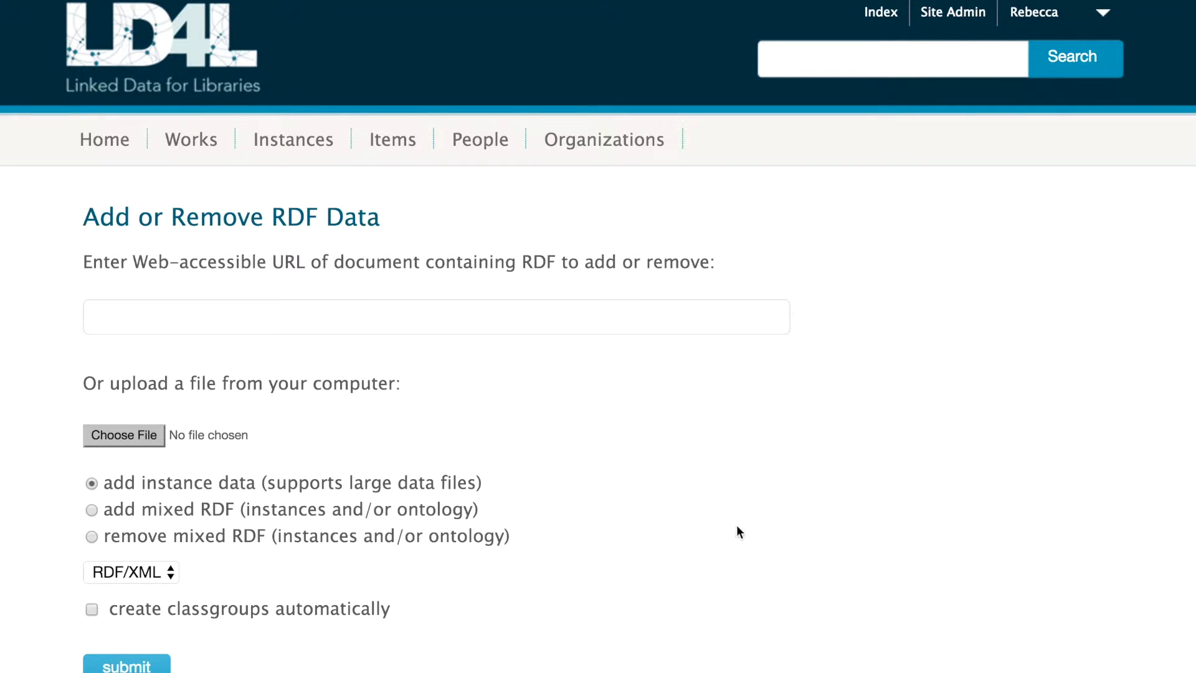
pyautogui.click(140, 433)
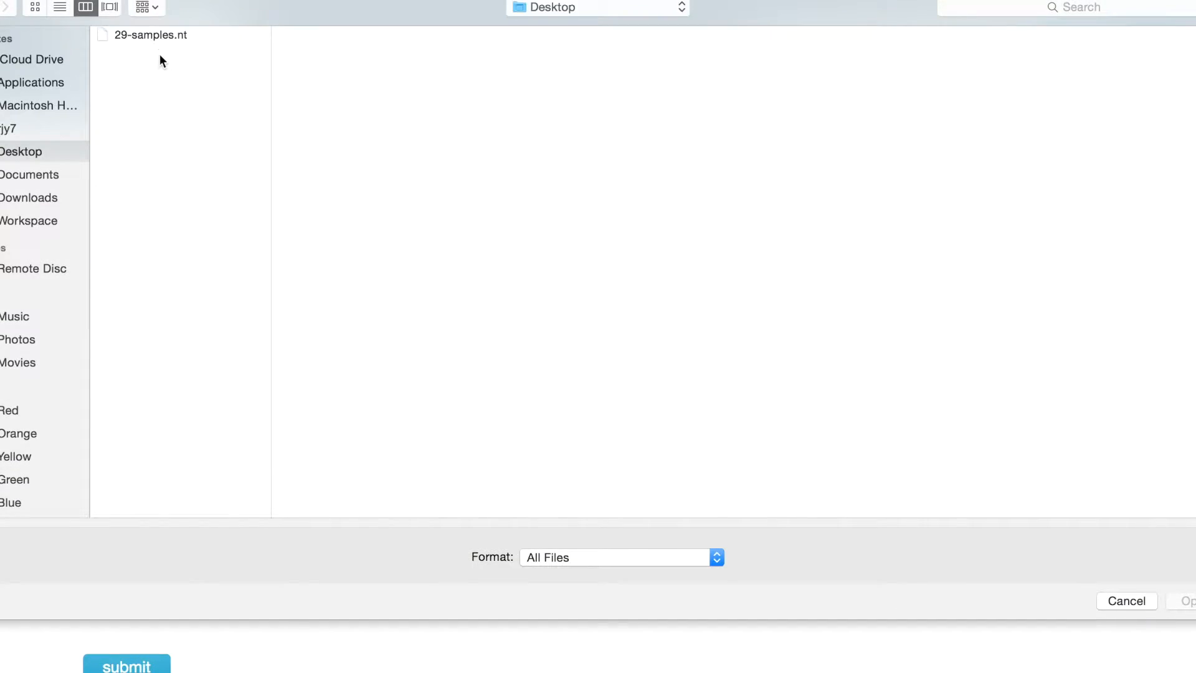
pyautogui.doubleClick(162, 35)
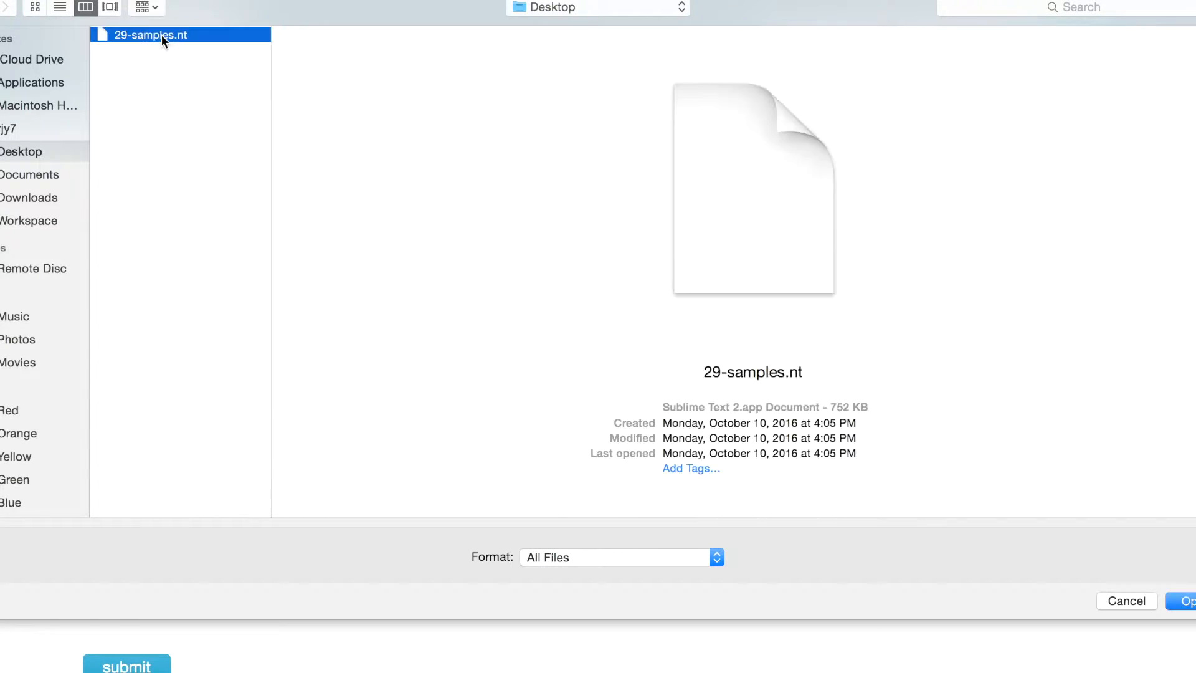
# Step: Submit 29-samples.nt with the remove mixed RDF option and the N-Triples format to delete its data
pyautogui.scroll(-1, 198, 416)
pyautogui.scroll(-2, 198, 416)
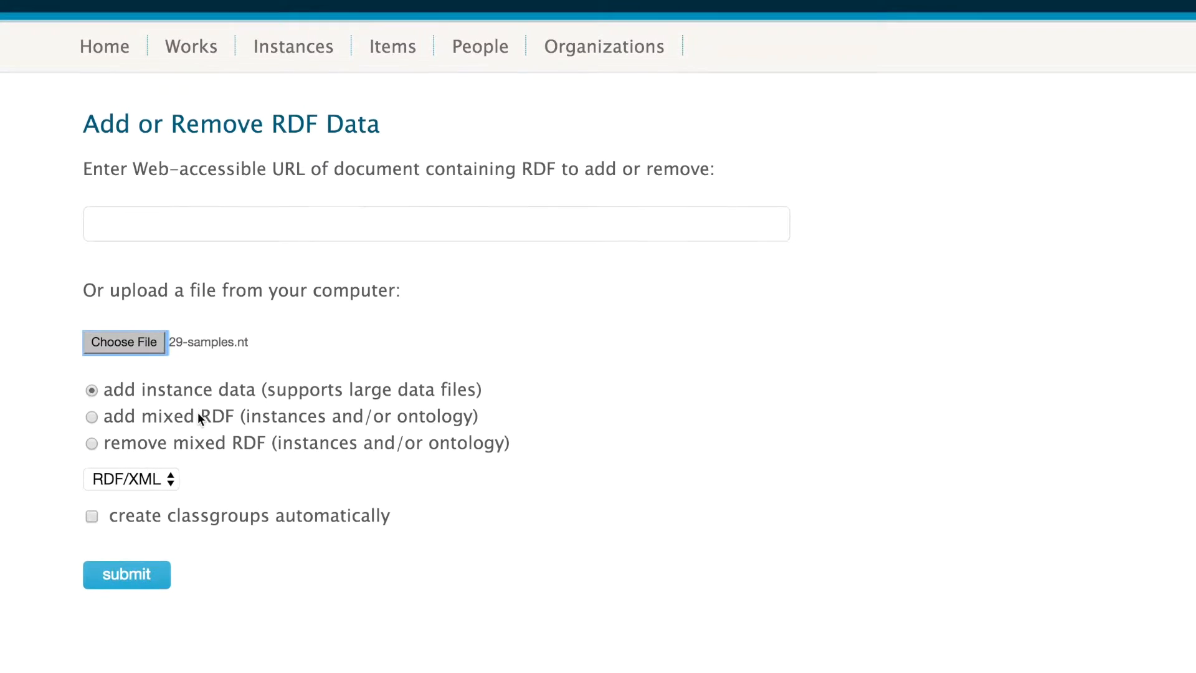
pyautogui.scroll(-1, 198, 414)
pyautogui.click(92, 397)
pyautogui.click(128, 433)
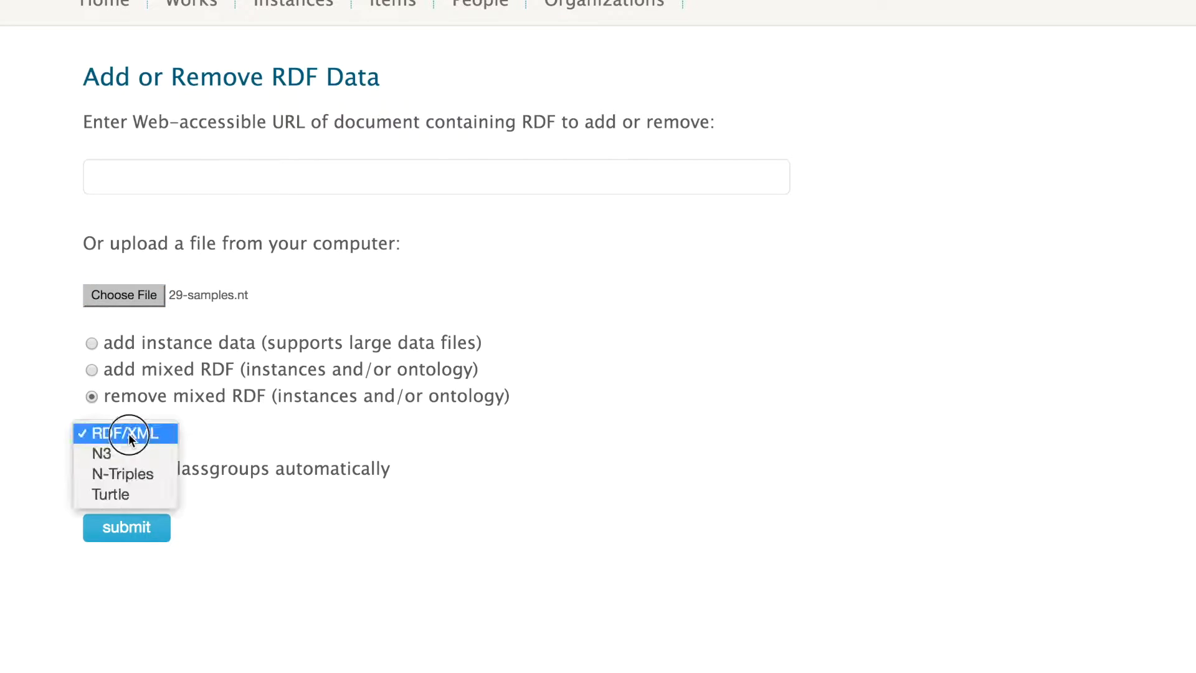
pyautogui.click(131, 473)
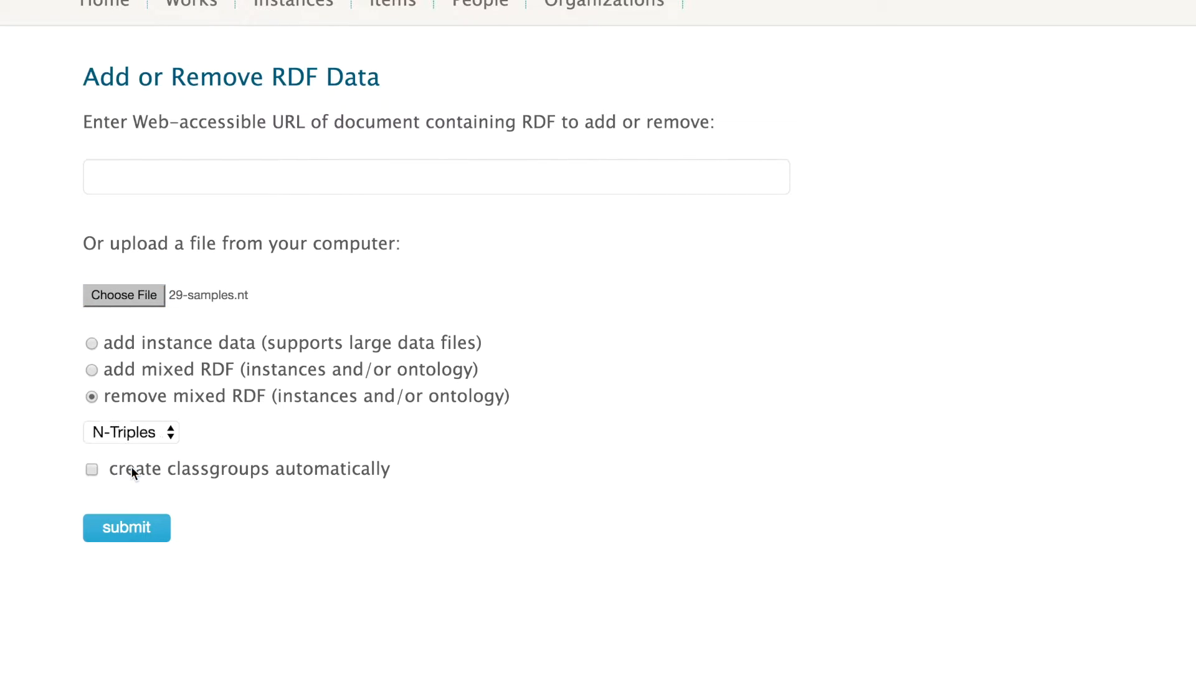
pyautogui.click(126, 529)
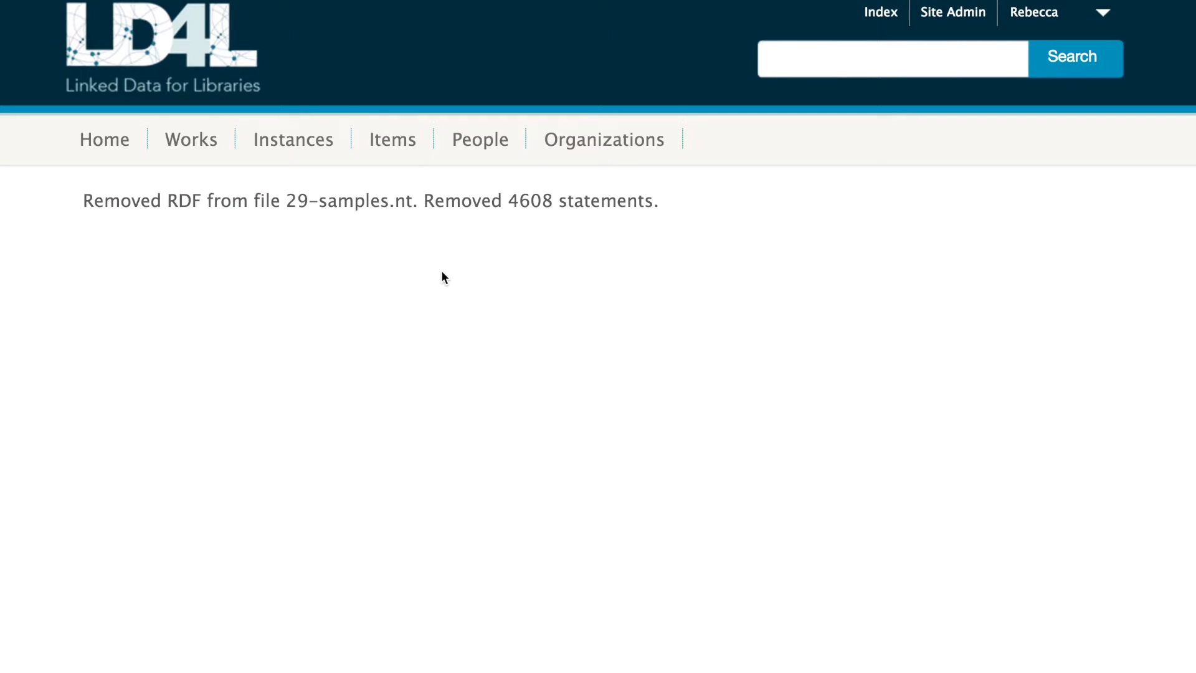
# Step: Check the number of removed statements, and look over the site index and the Works page for remaining entries
pyautogui.moveTo(508, 199); pyautogui.dragTo(551, 200)
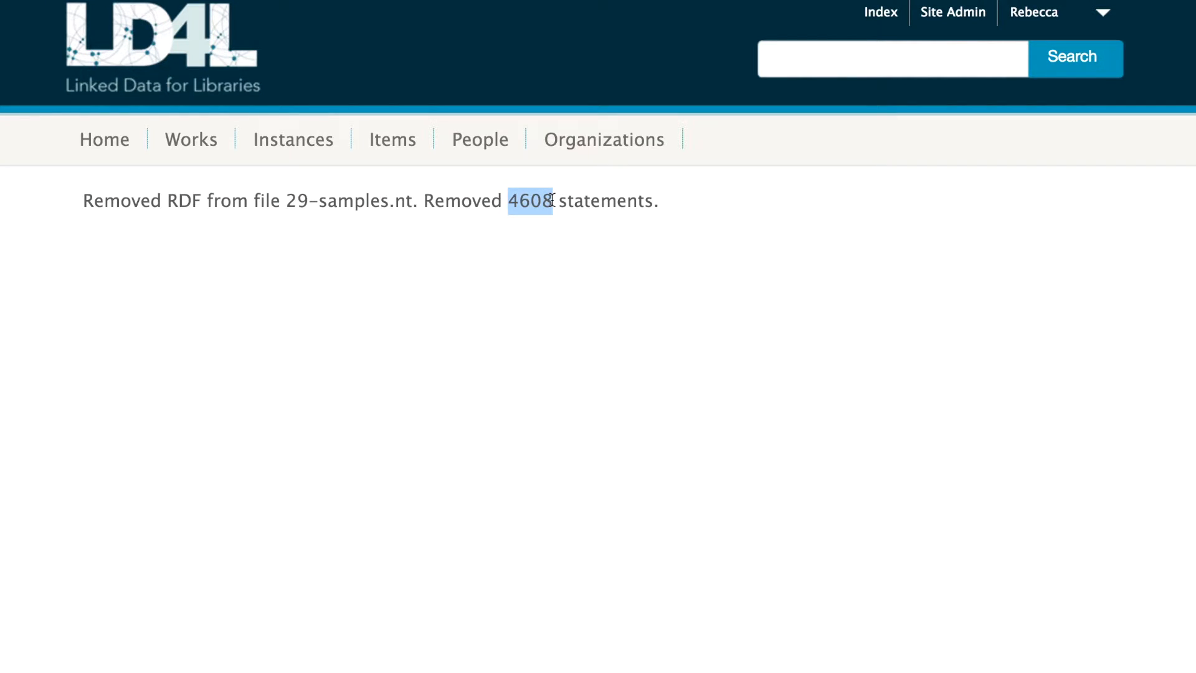
pyautogui.click(881, 19)
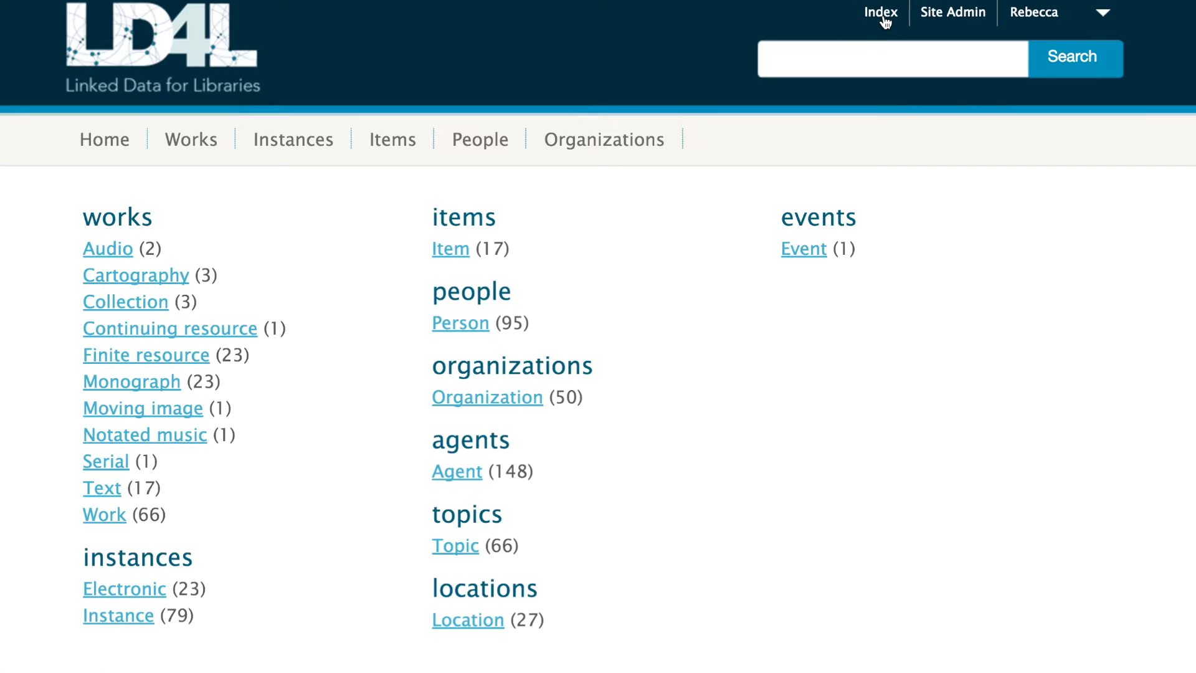
pyautogui.click(187, 144)
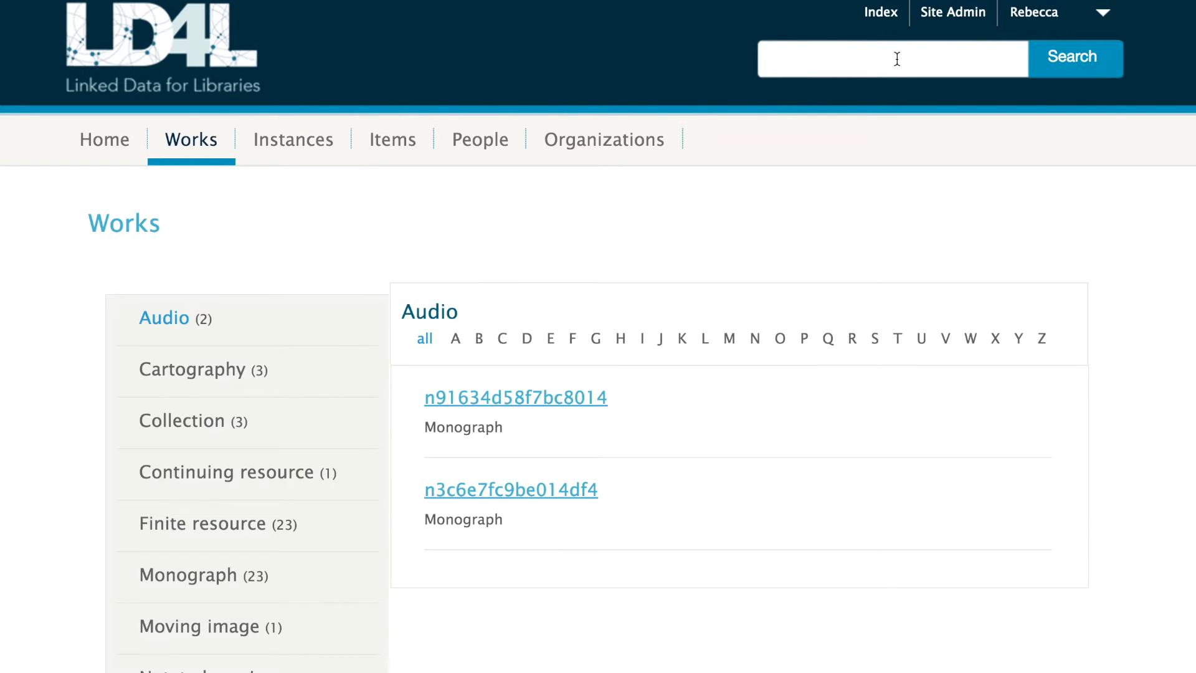
# Step: Open the search index status from Site Administration and check the indexer's state and processing history
pyautogui.click(938, 14)
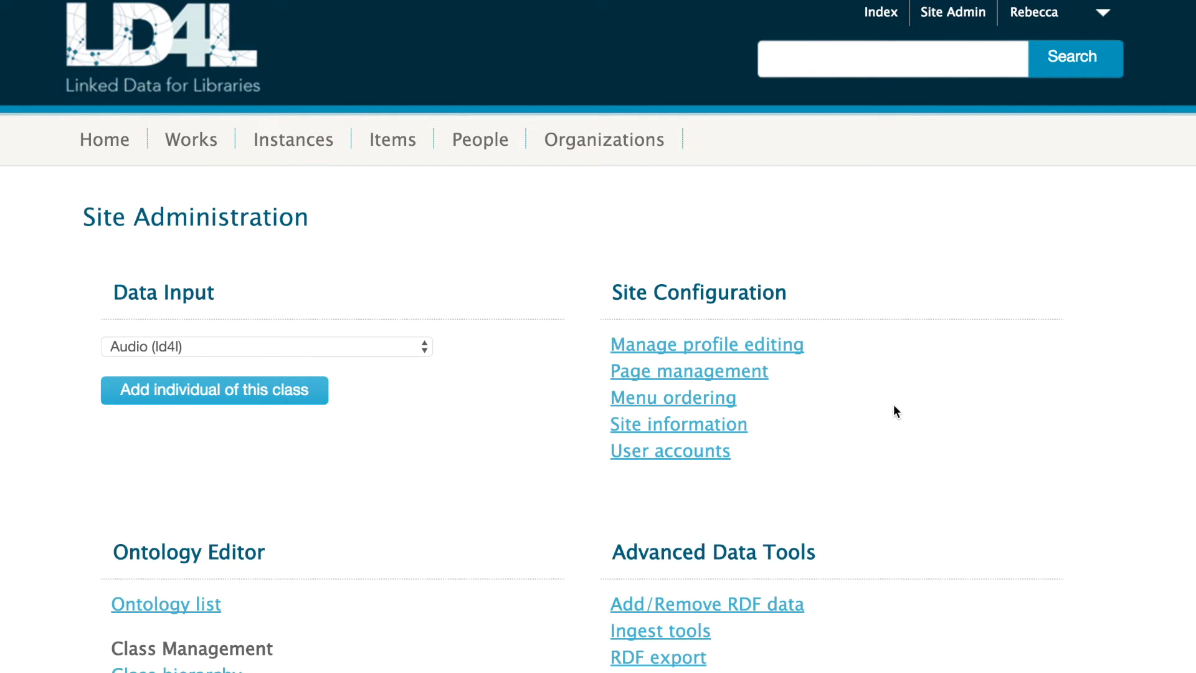
pyautogui.scroll(-6, 894, 410)
pyautogui.click(721, 454)
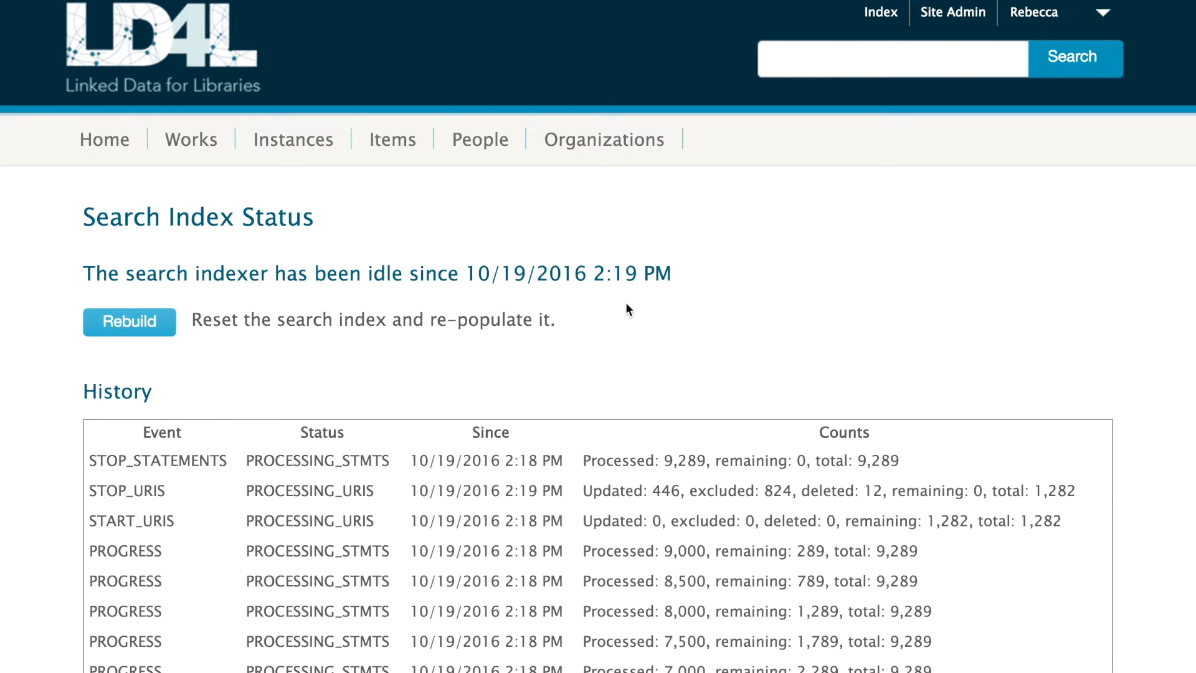
pyautogui.scroll(-3, 640, 384)
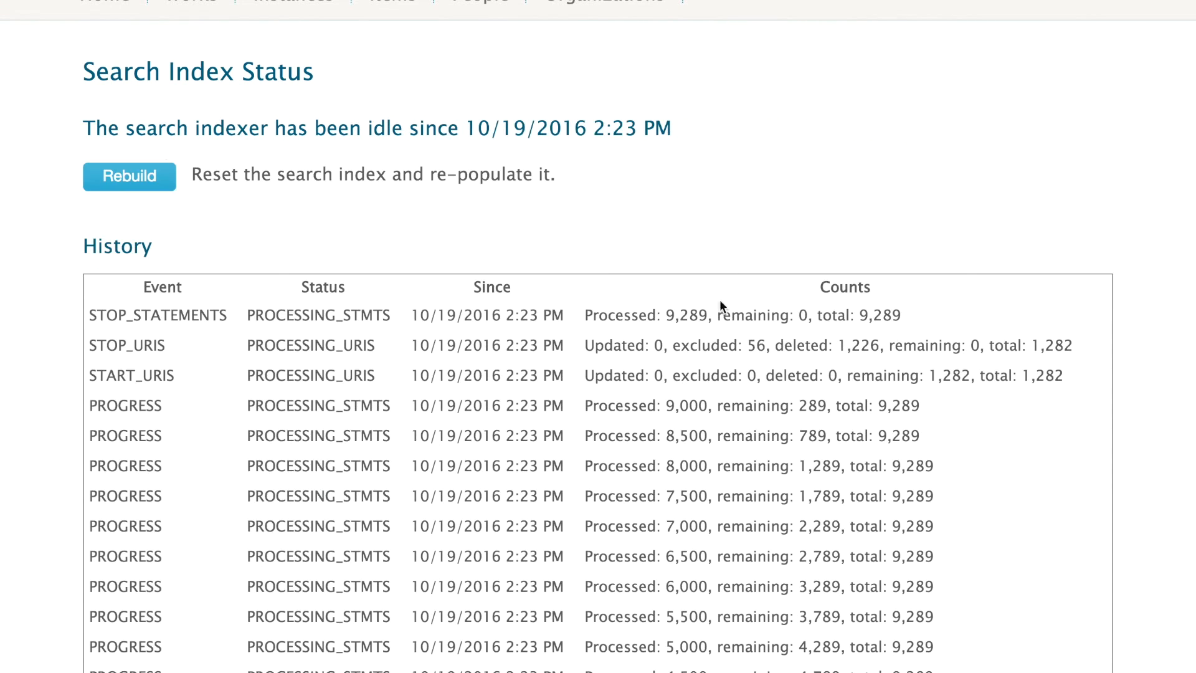
pyautogui.scroll(3, 735, 261)
# Step: Check the site index and the Works, Instances and Items pages for any remaining content
pyautogui.click(870, 14)
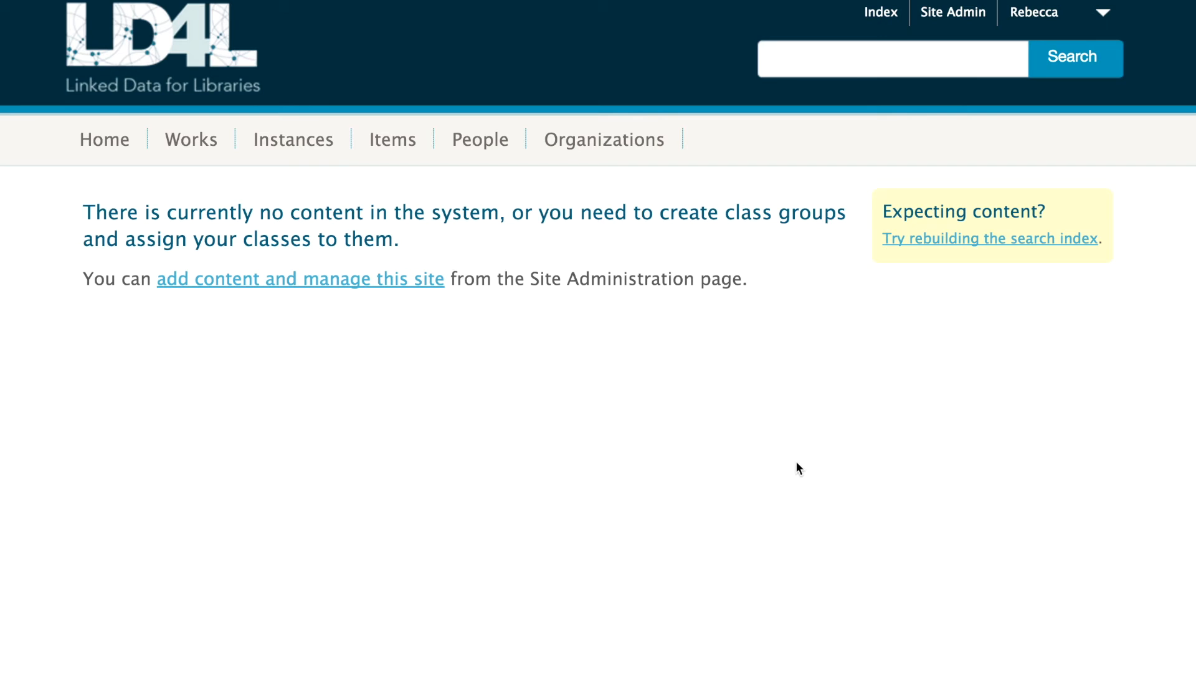
pyautogui.click(200, 146)
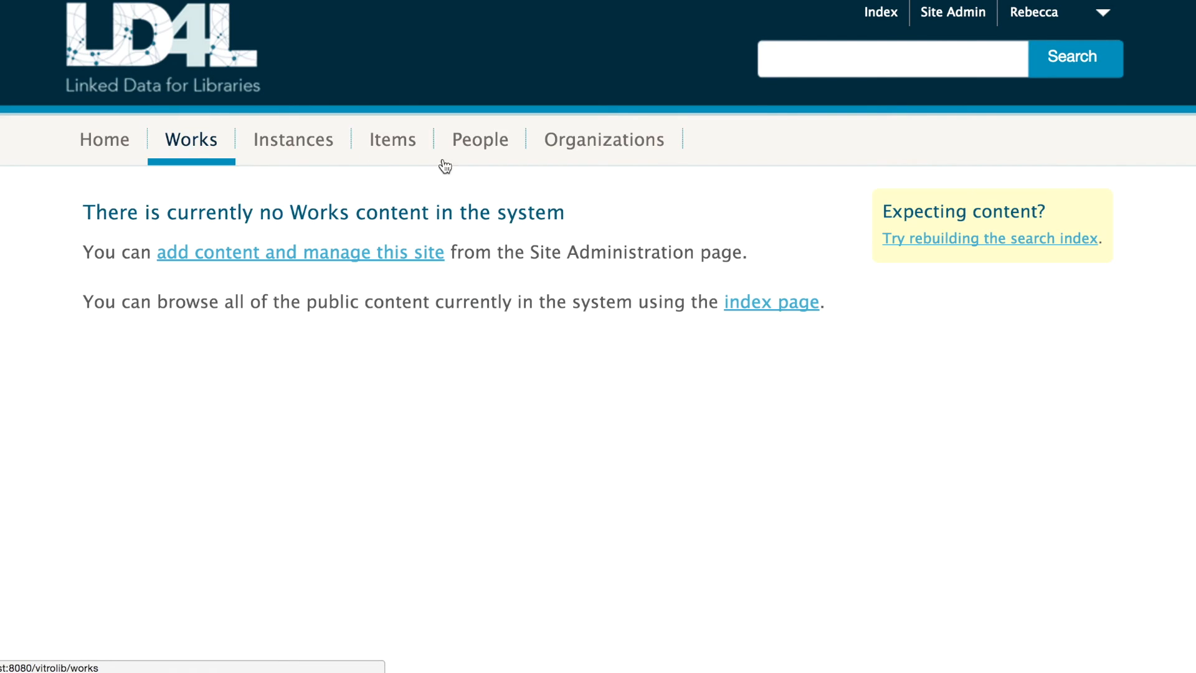
pyautogui.click(302, 141)
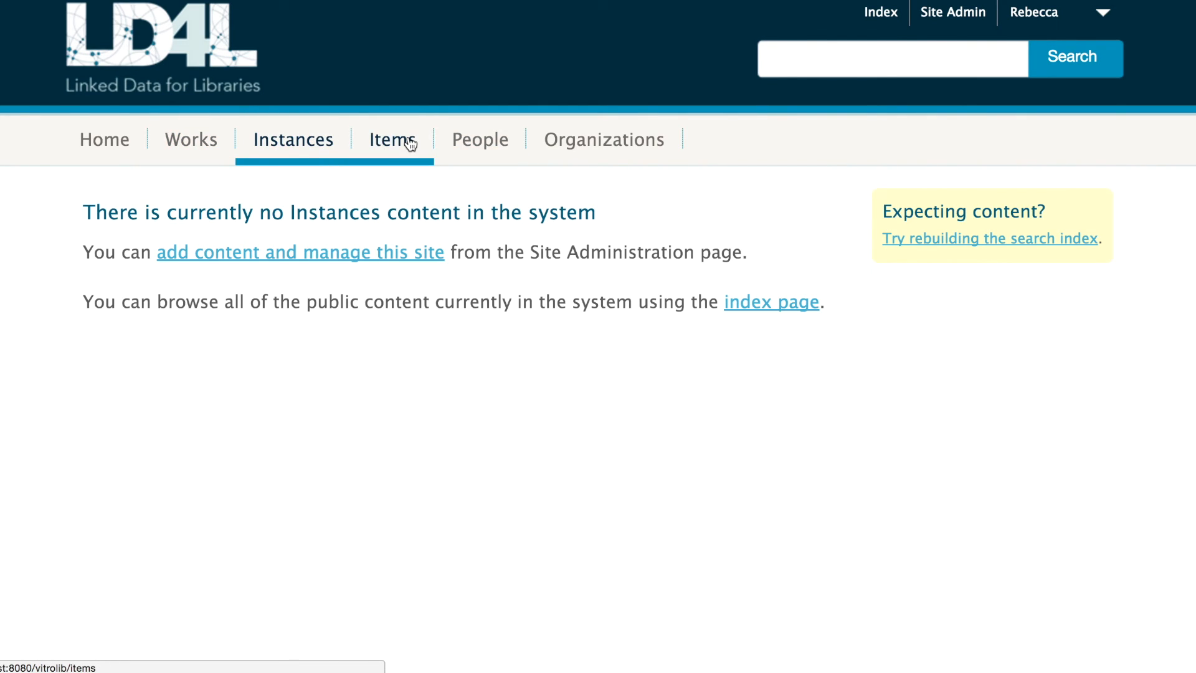
pyautogui.click(410, 144)
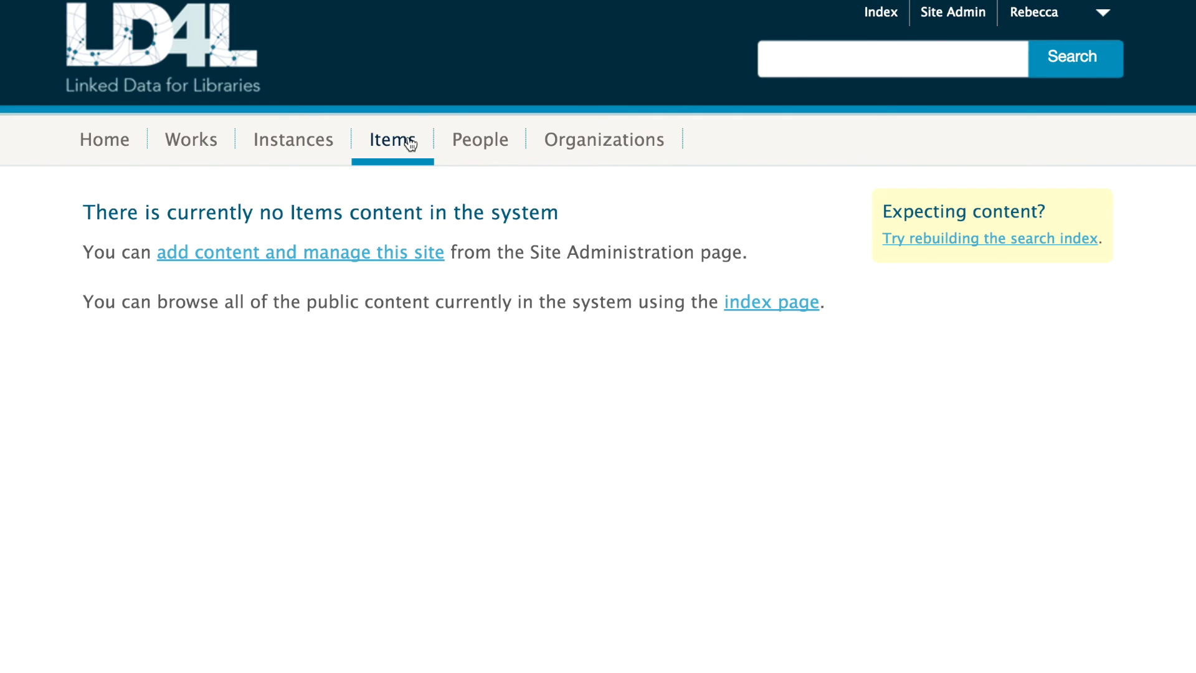